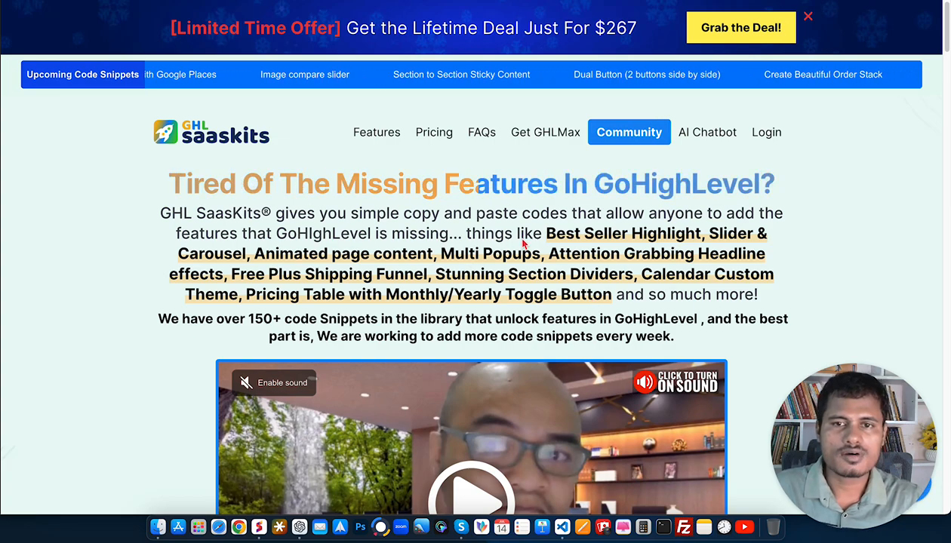
Go to the pricing section and compare the Basic, Pro Monthly and Unlimited Yearly plans.
click(437, 134)
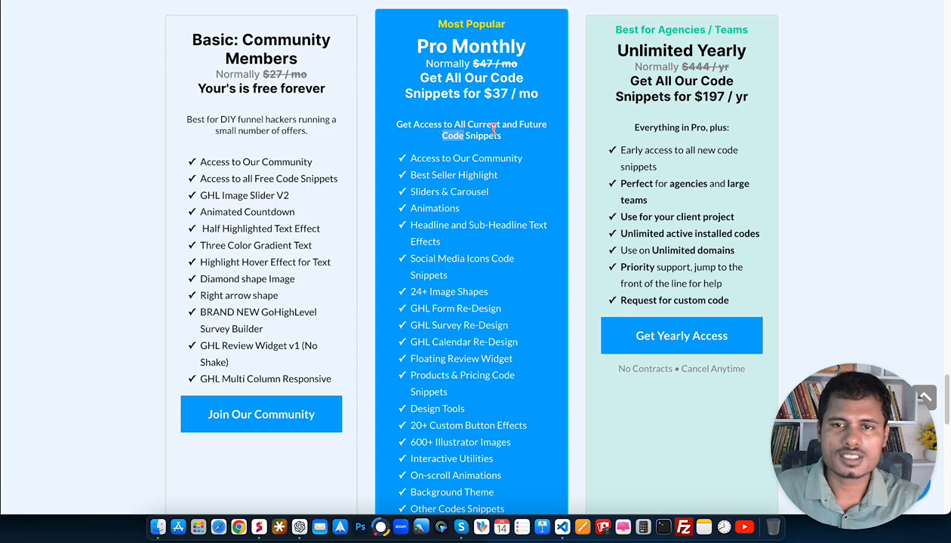
scroll(454, 243, down, 1)
scroll(433, 224, up, 1)
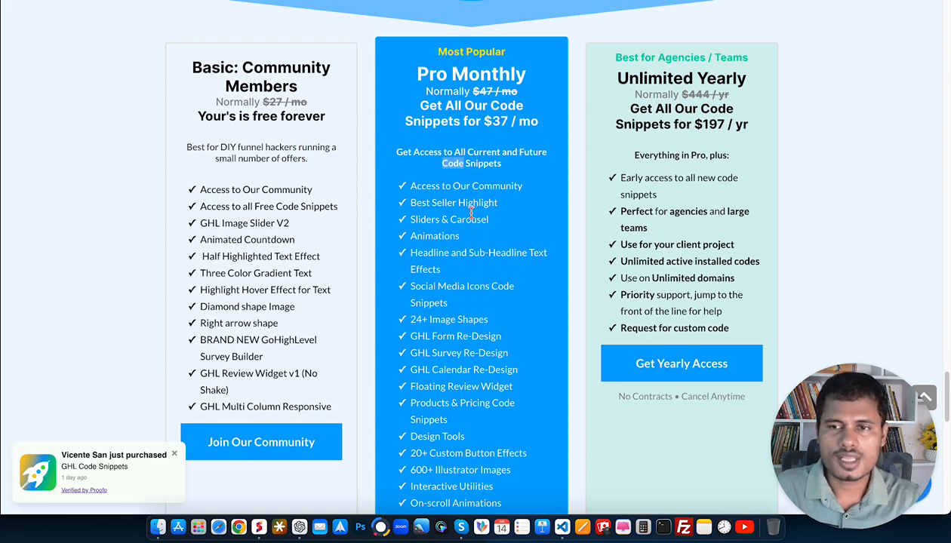
scroll(470, 215, down, 4)
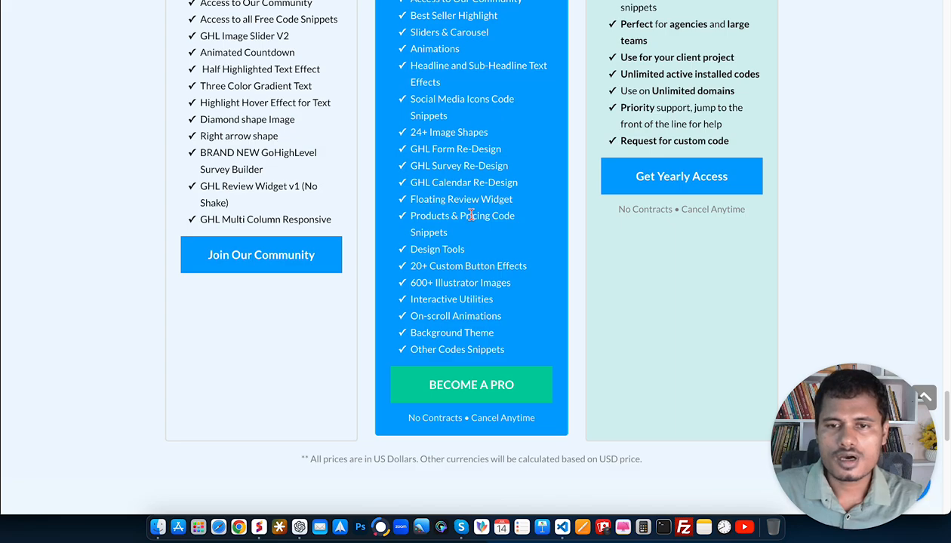
scroll(503, 297, up, 2)
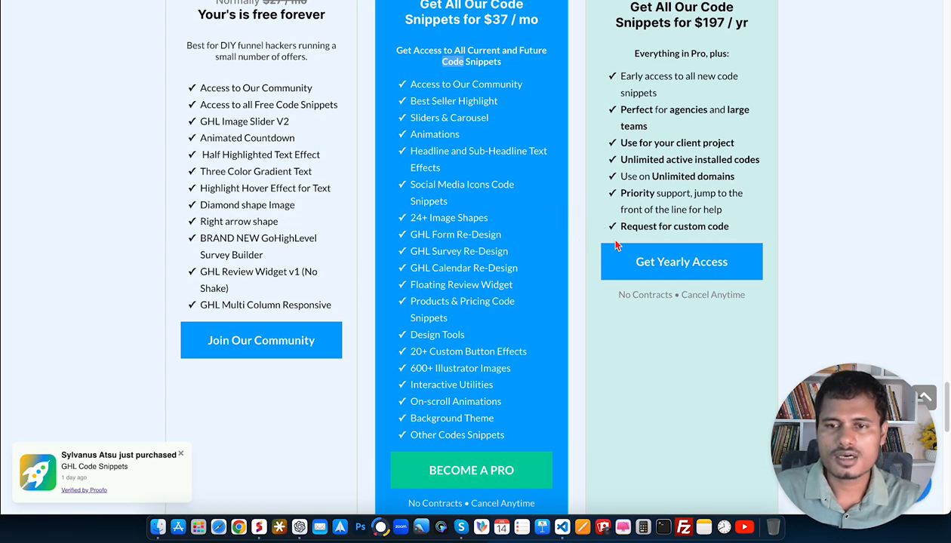
scroll(616, 245, up, 2)
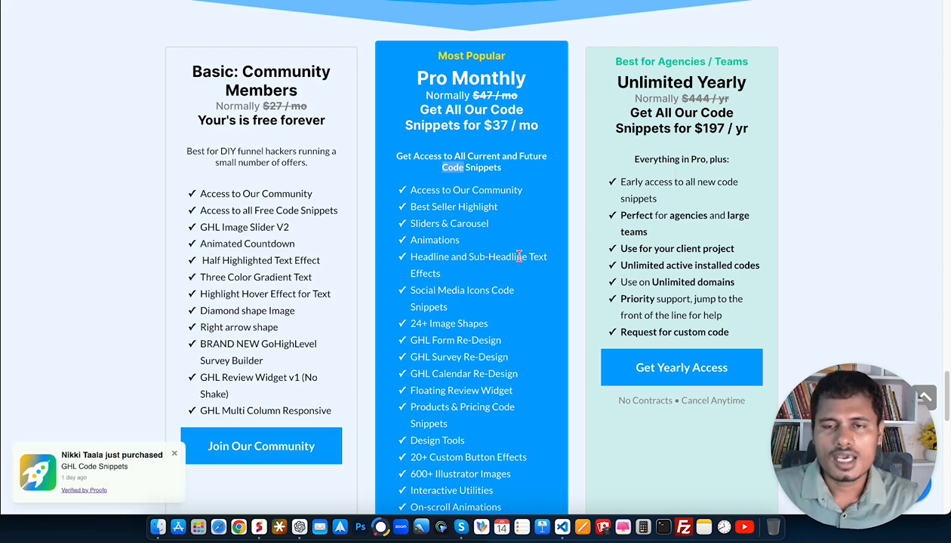
scroll(519, 256, down, 5)
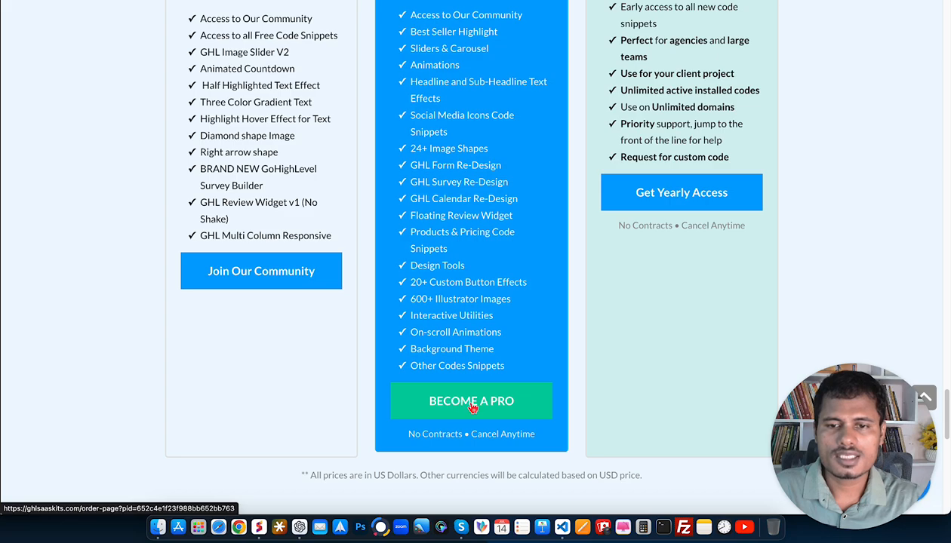
Open the order pages of the Pro Monthly and Unlimited Yearly plans to check which product each one preselects.
click(471, 408)
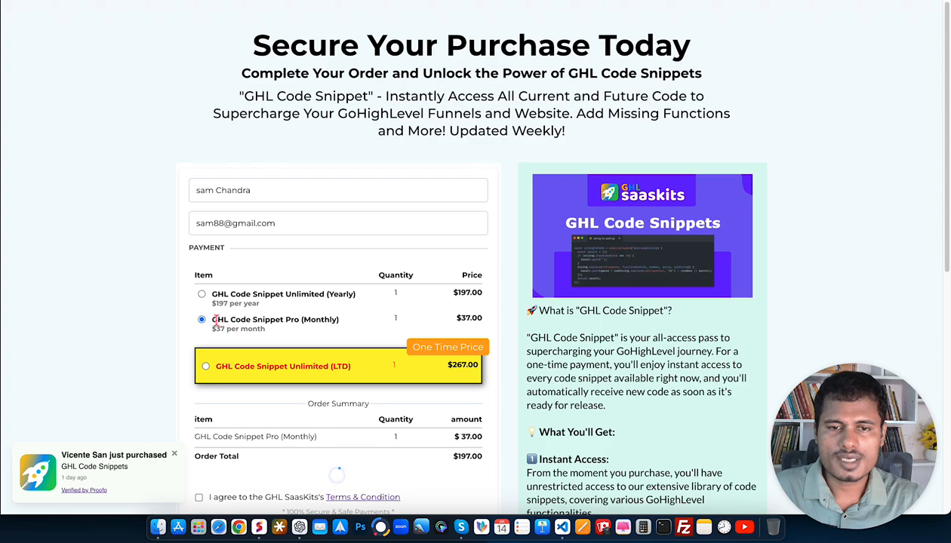
drag(211, 319, 299, 321)
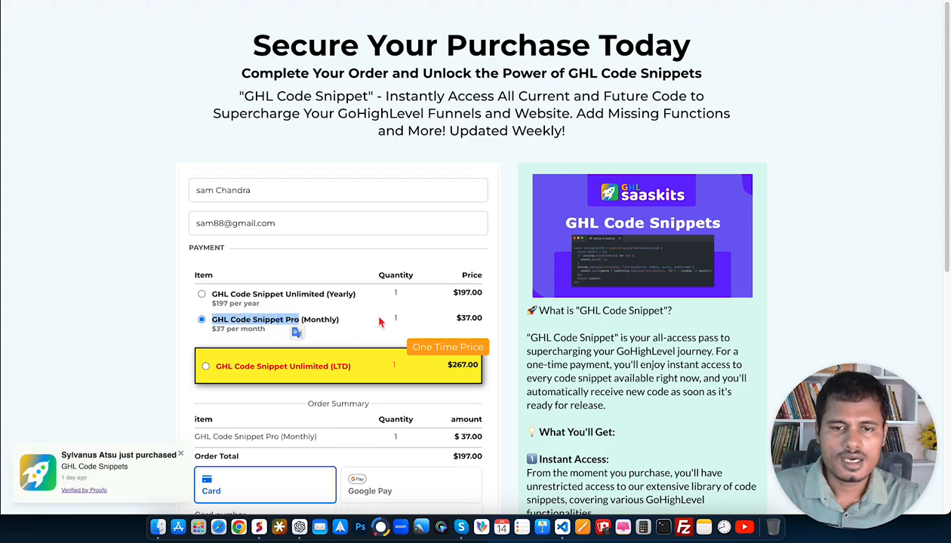
click(354, 319)
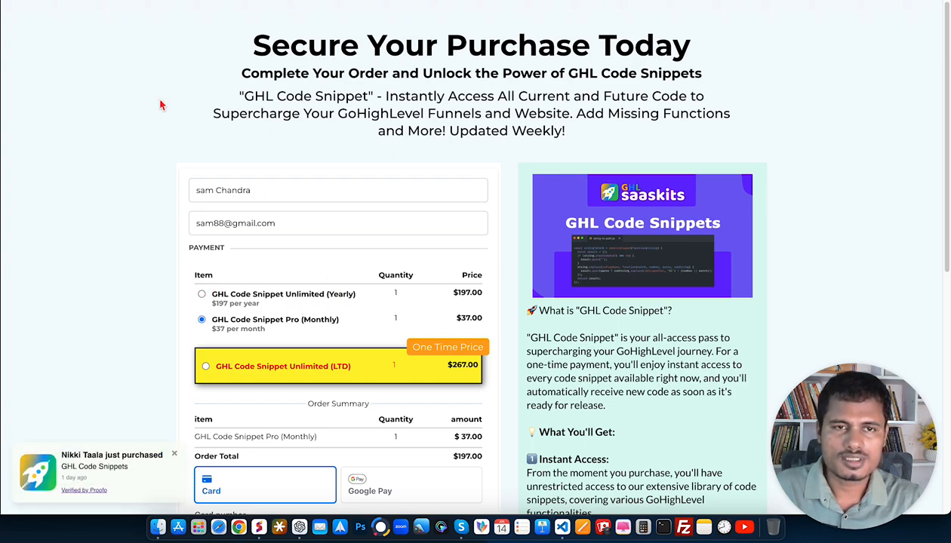
click(19, 0)
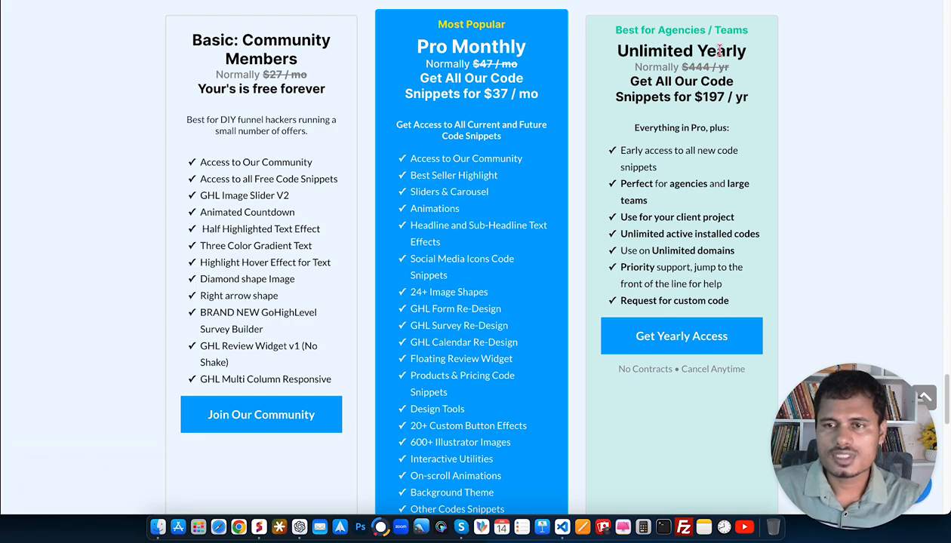
click(680, 340)
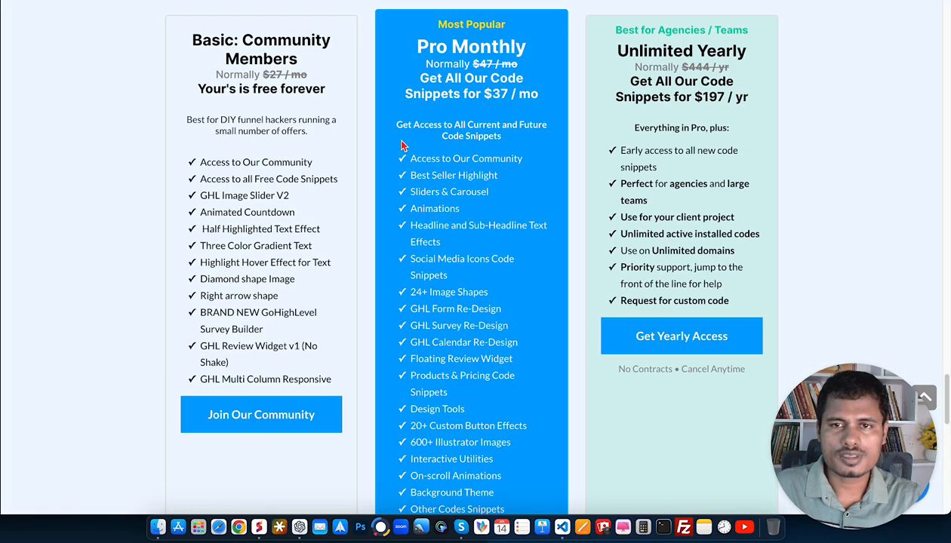
Open the $267 lifetime deal's order page from the homepage banner, check the preselected product and return to the homepage.
scroll(423, 158, up, 20)
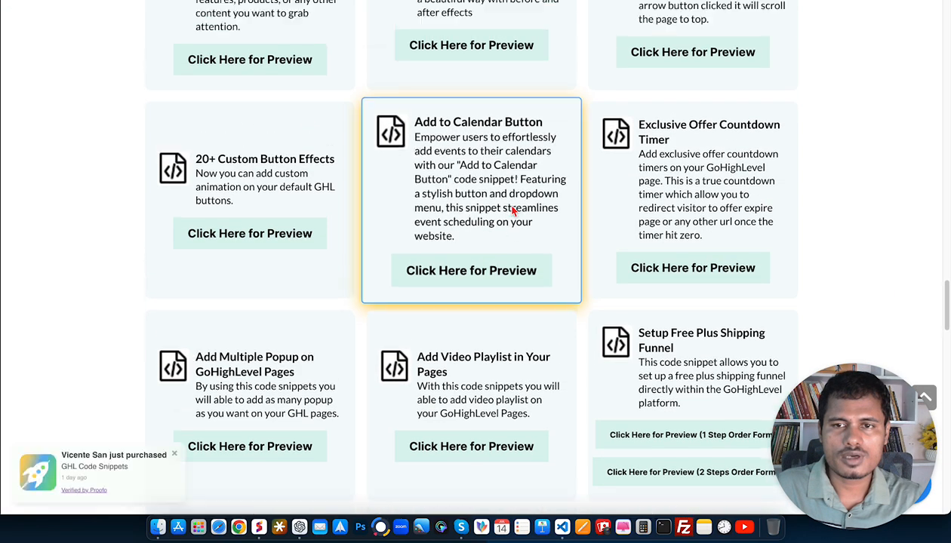
scroll(512, 212, up, 15)
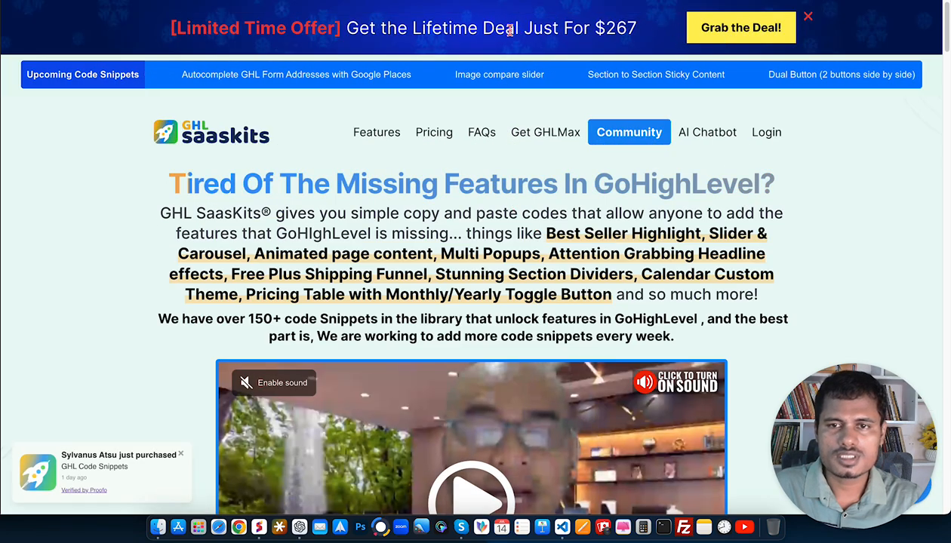
click(731, 37)
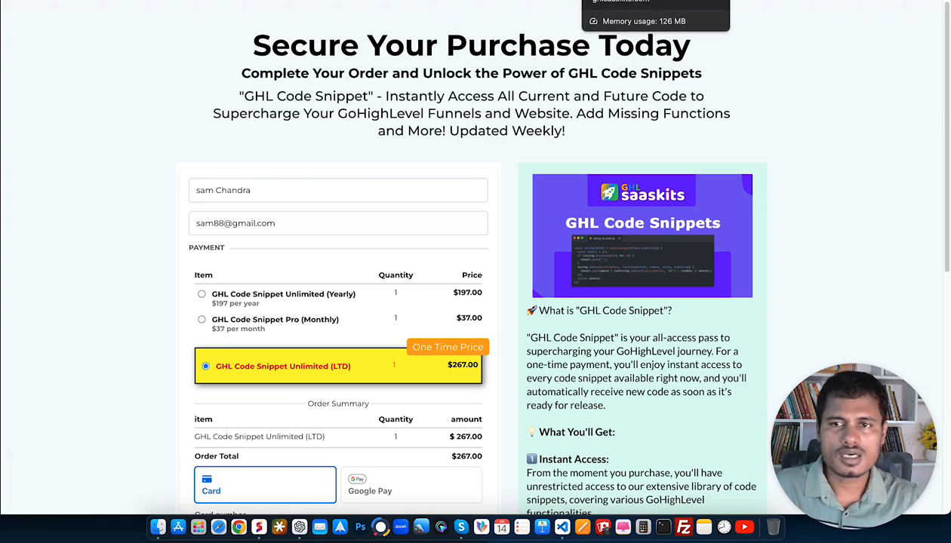
click(654, 1)
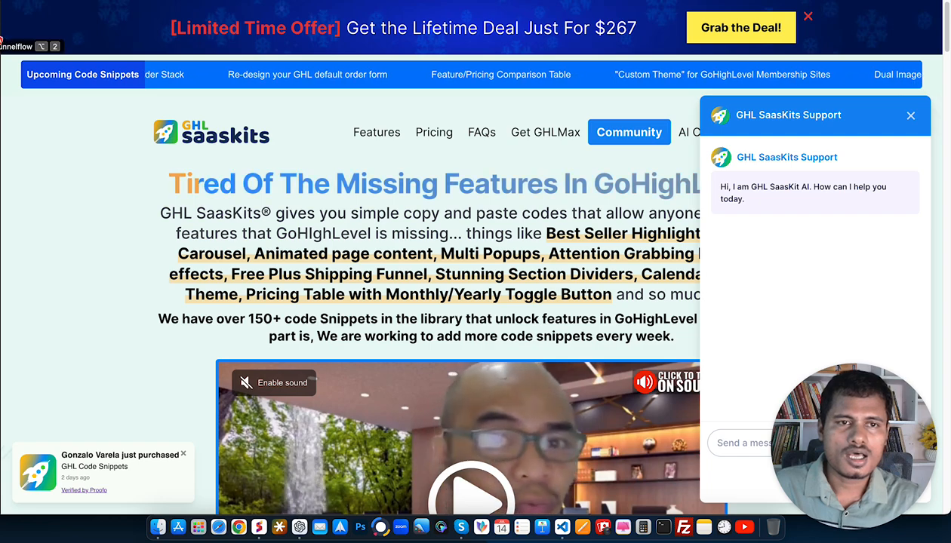
Switch to the GoHighLevel page builder and look over the one step order form.
click(1, 28)
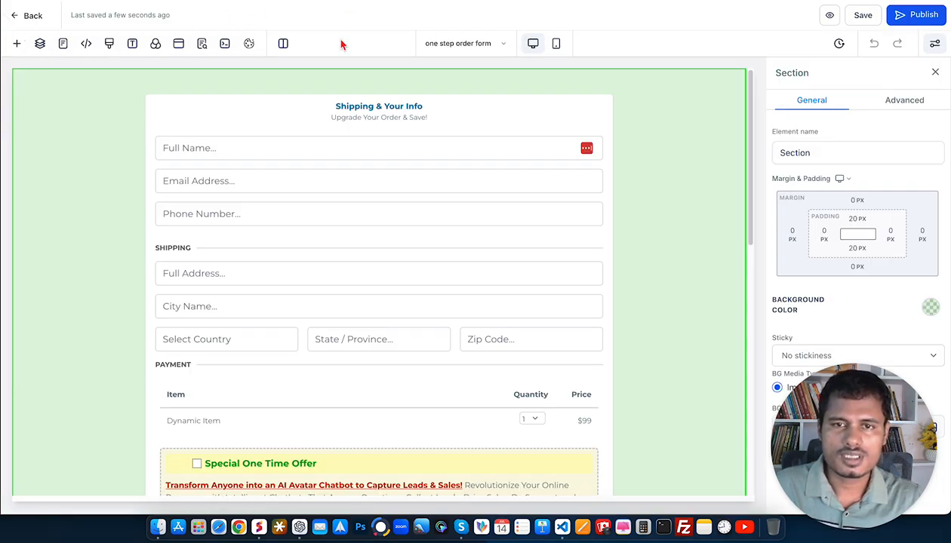
scroll(361, 203, down, 10)
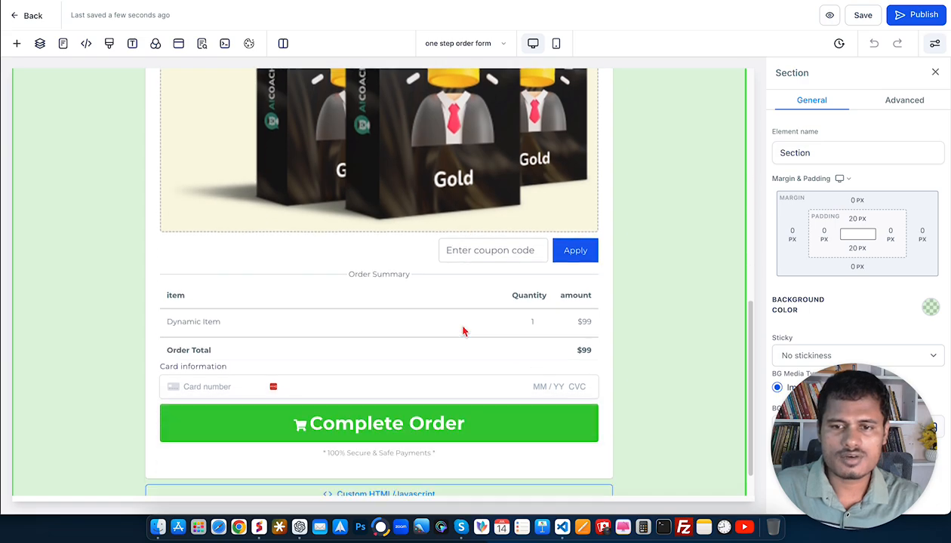
scroll(453, 322, up, 10)
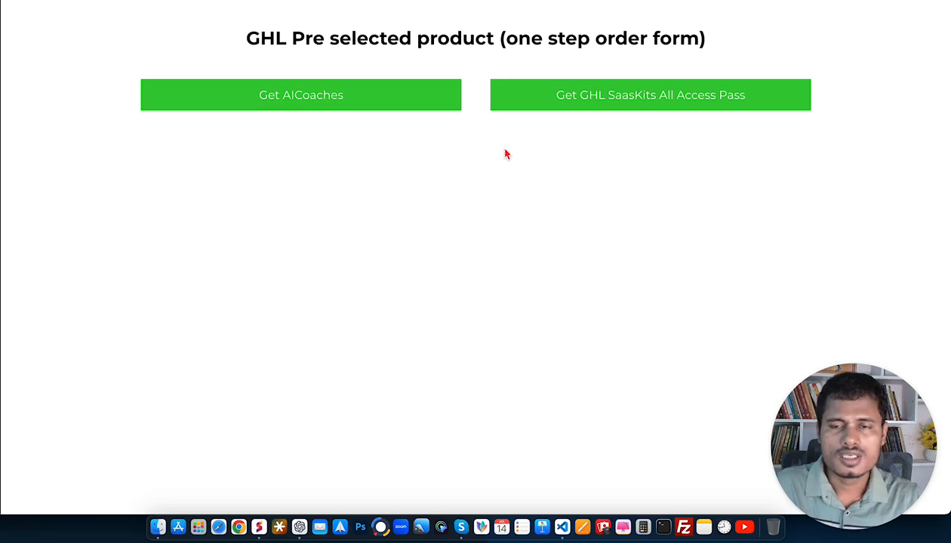
Test the GHL SaasKits All Access Pass link and check which product the order form preselects.
click(632, 101)
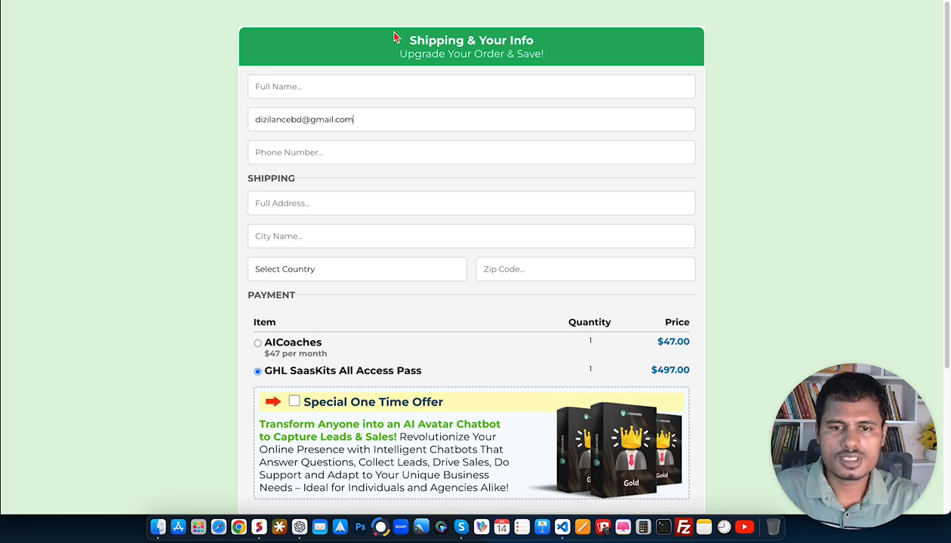
drag(264, 373, 422, 369)
scroll(398, 372, down, 5)
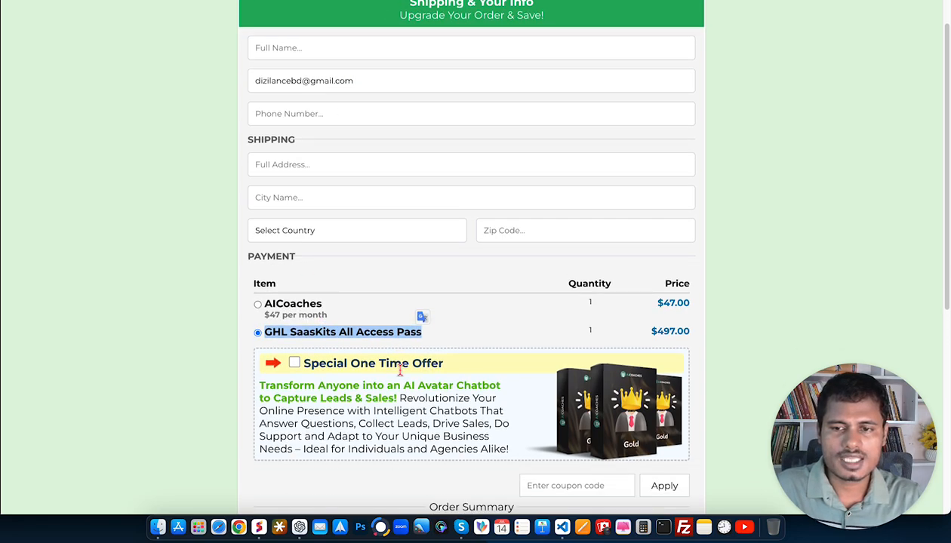
scroll(402, 372, up, 5)
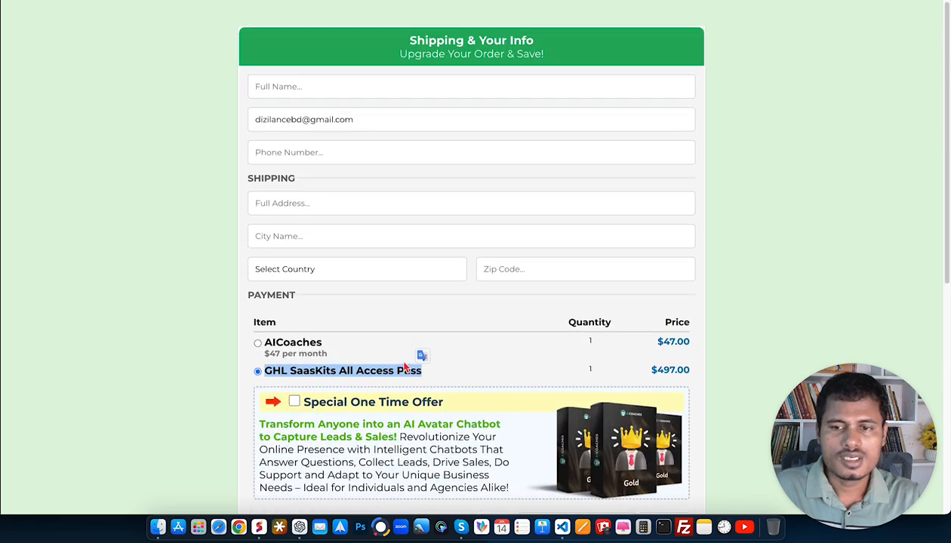
click(214, 160)
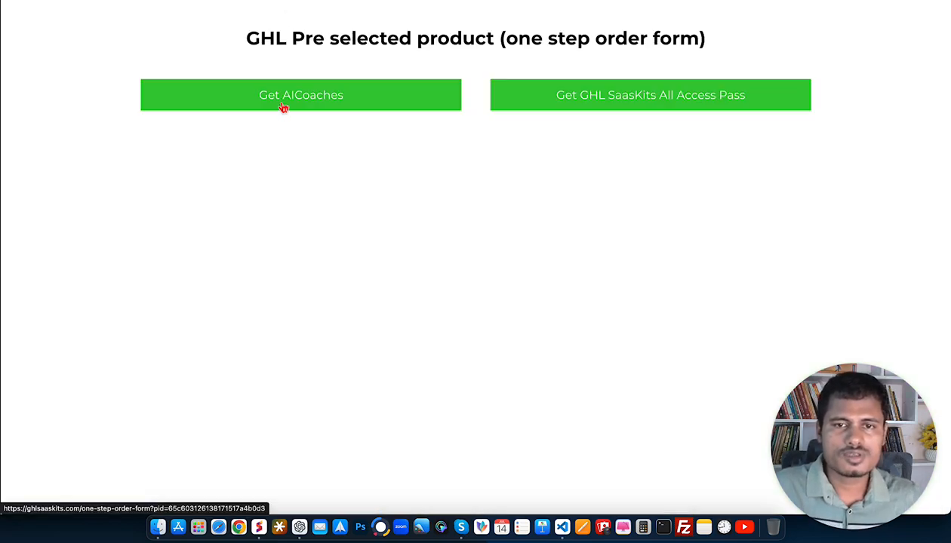
Test the AICoaches link and check the preselected product and the order summary.
click(288, 103)
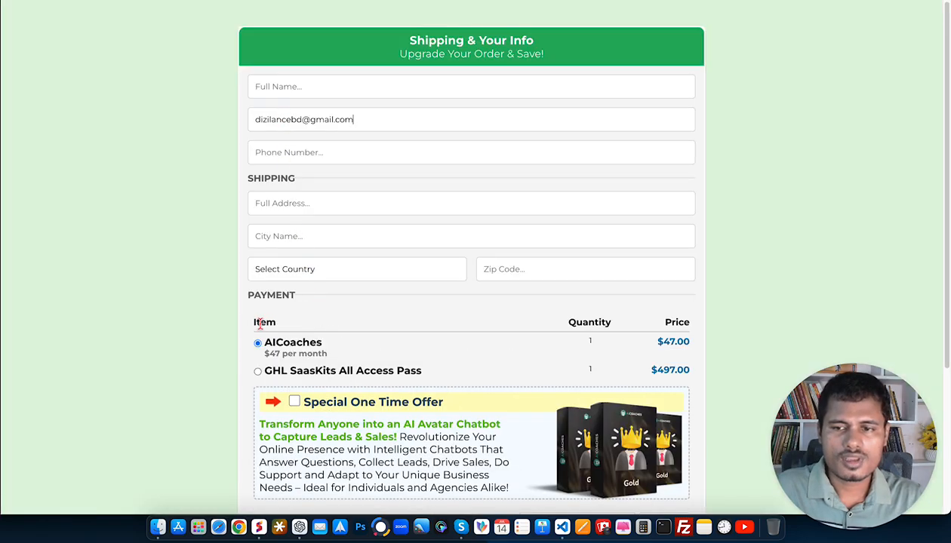
scroll(287, 347, down, 5)
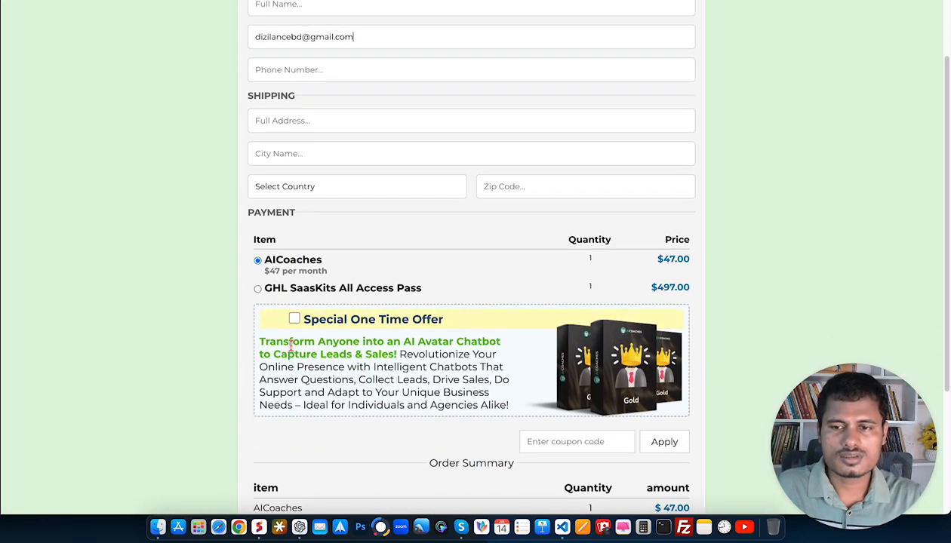
scroll(291, 344, up, 5)
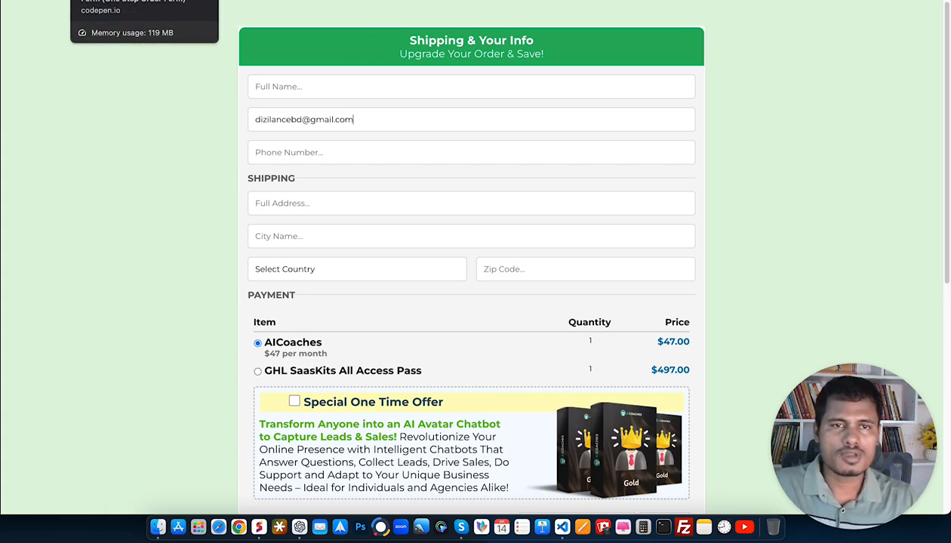
Return to the page builder and copy the CSS selector of the One Step Order form.
click(25, 1)
scroll(321, 316, down, 10)
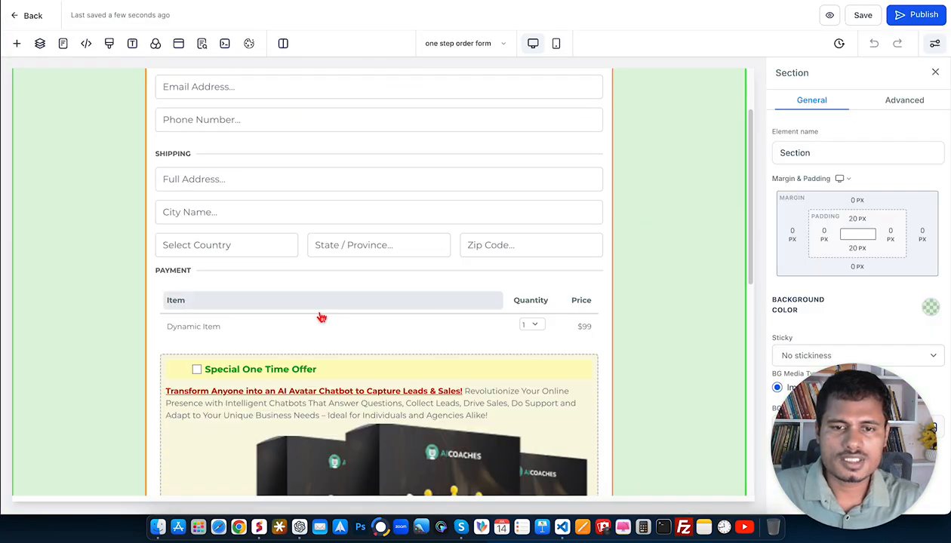
scroll(439, 274, down, 2)
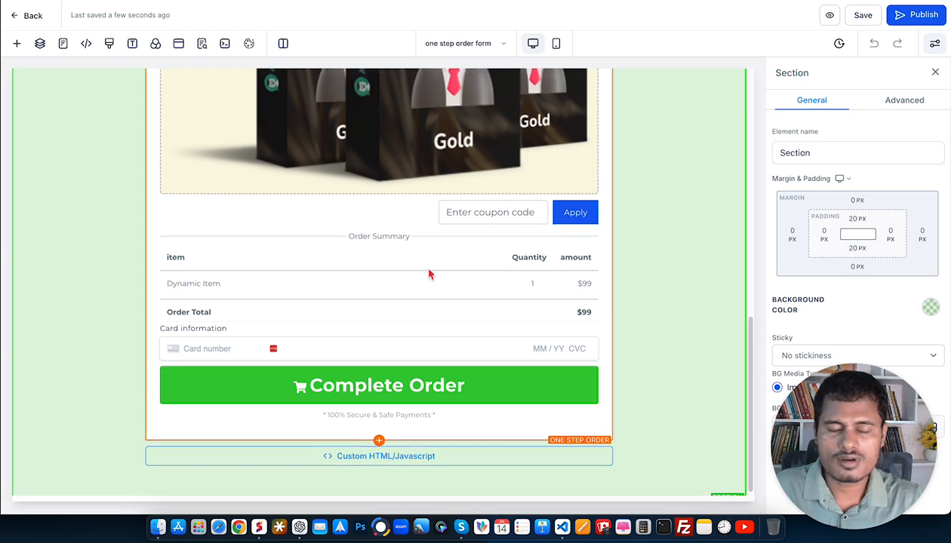
scroll(431, 274, up, 10)
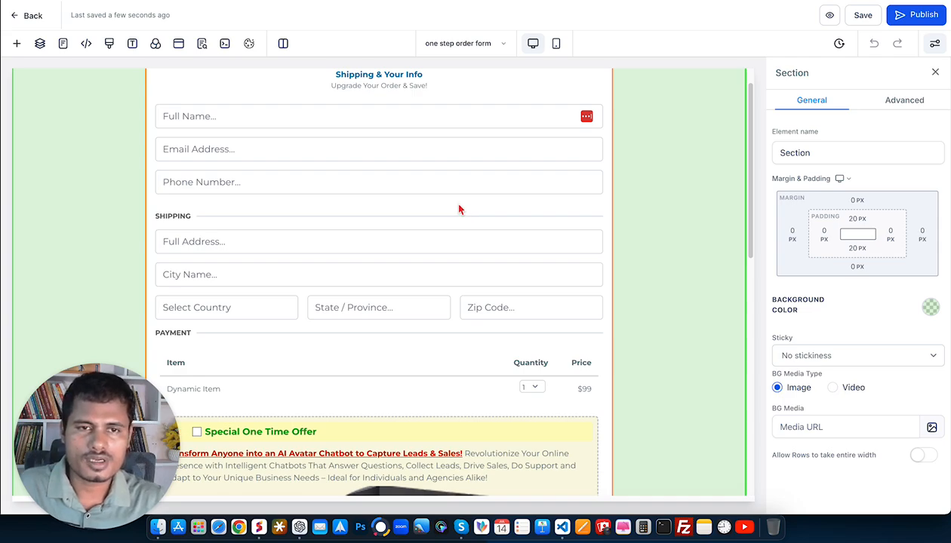
click(491, 104)
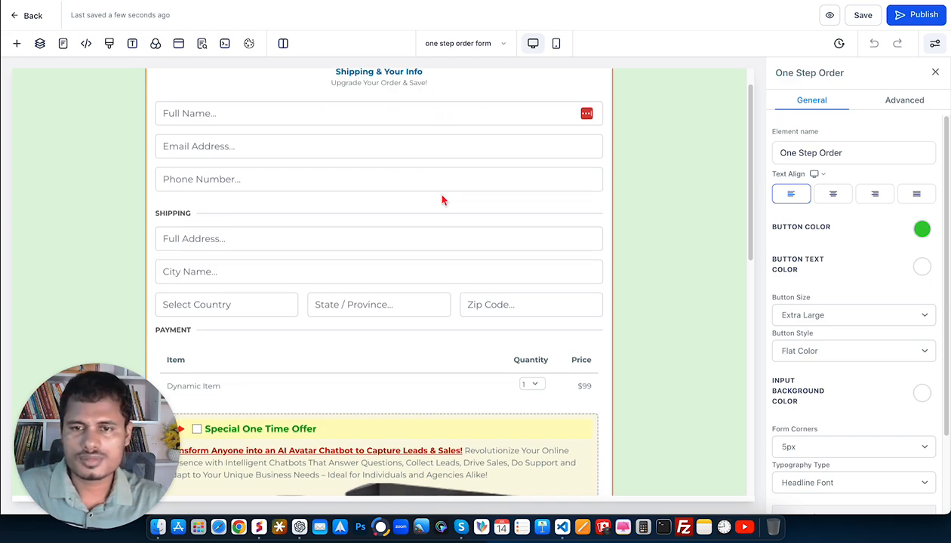
scroll(453, 198, down, 5)
scroll(458, 198, up, 6)
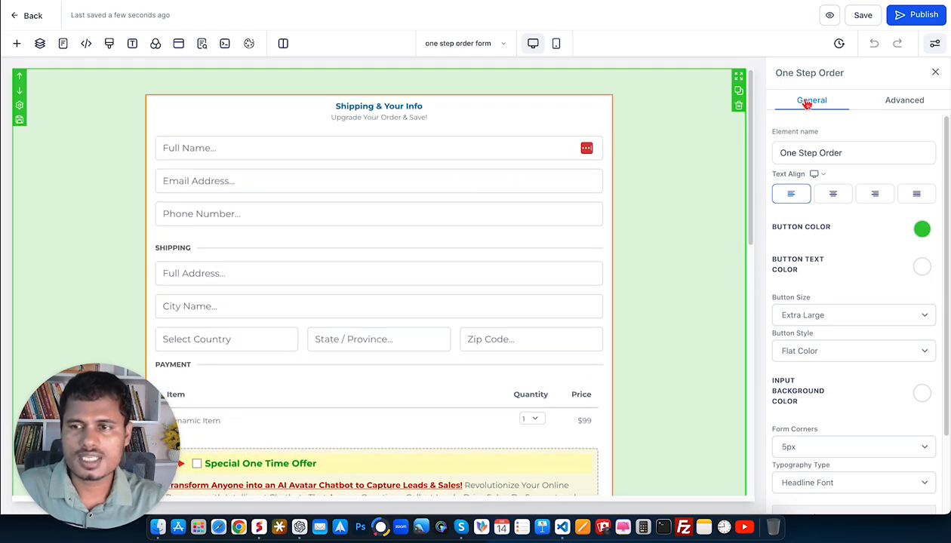
click(914, 106)
scroll(885, 192, down, 15)
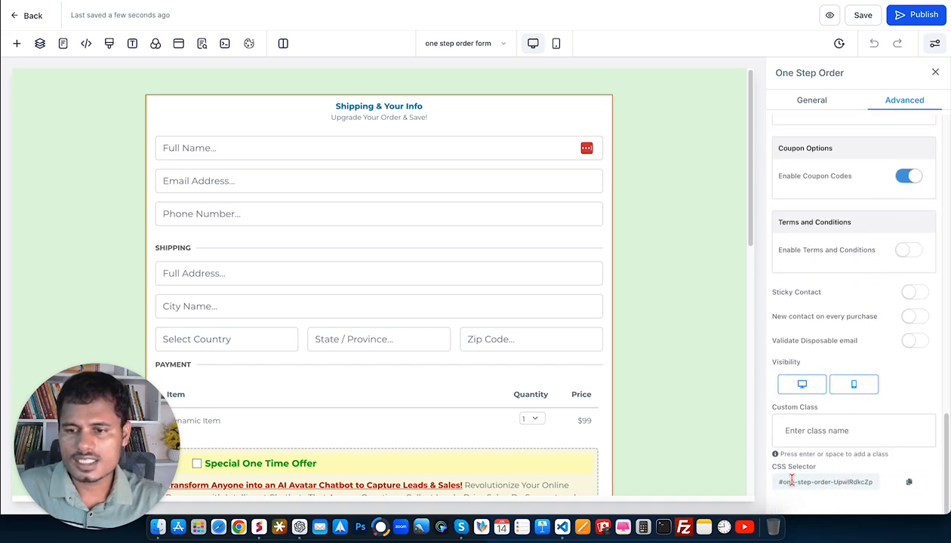
drag(779, 481, 869, 481)
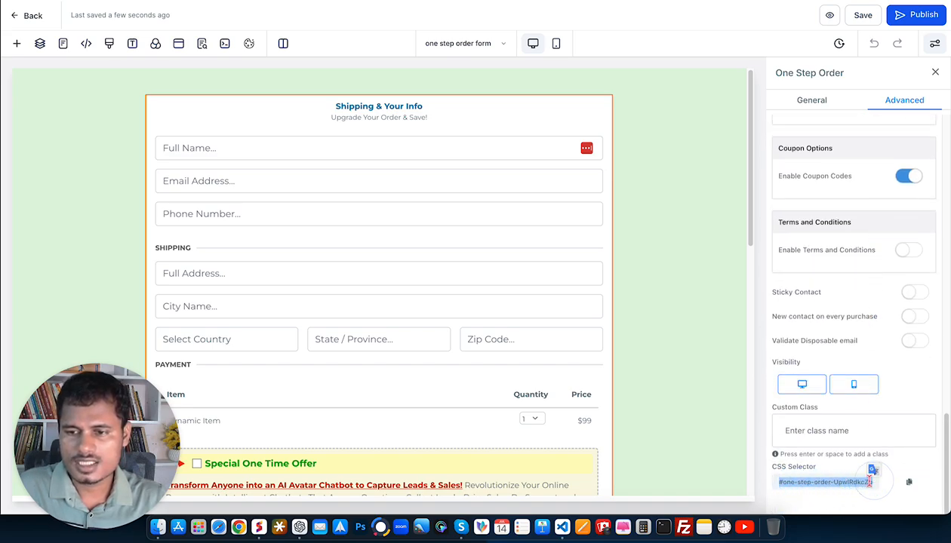
click(855, 482)
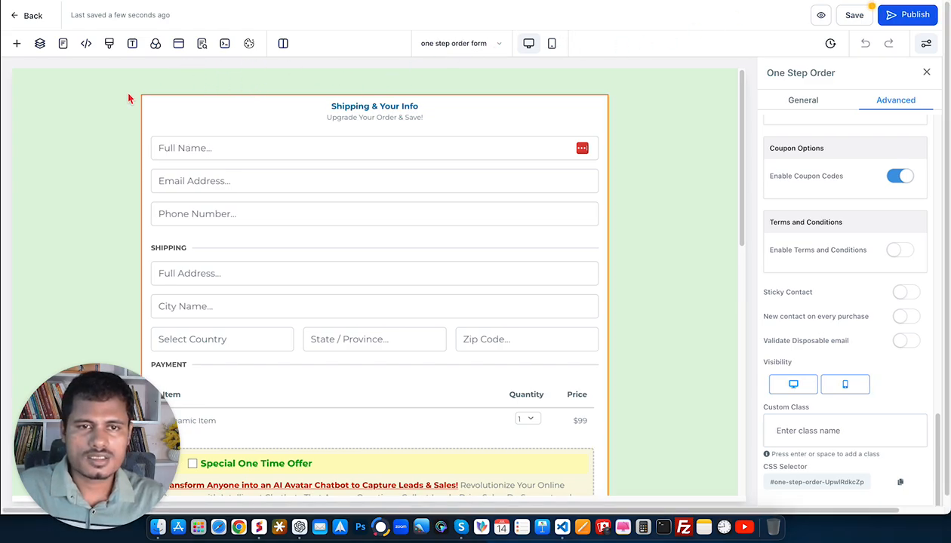
Add a header tracking script defining getDynamicValueFromHTML() that returns the placeholder "your id here".
click(87, 43)
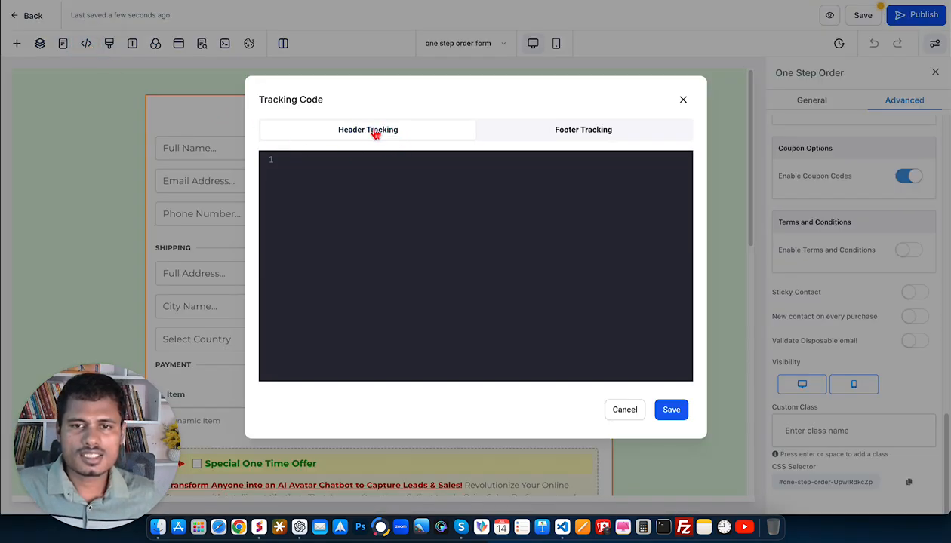
click(348, 185)
text(<script>         function getDynamicValueFromHTML() {             return "your id here"; //Replace this id         }     </script>)
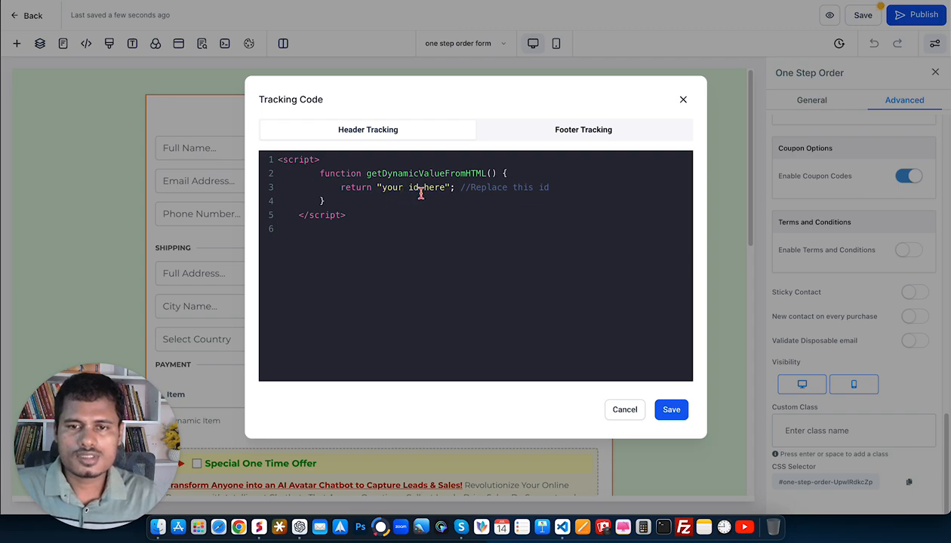
Save the header script, then copy the One Step Order form's CSS selector and paste it below the script in Header Tracking.
click(670, 409)
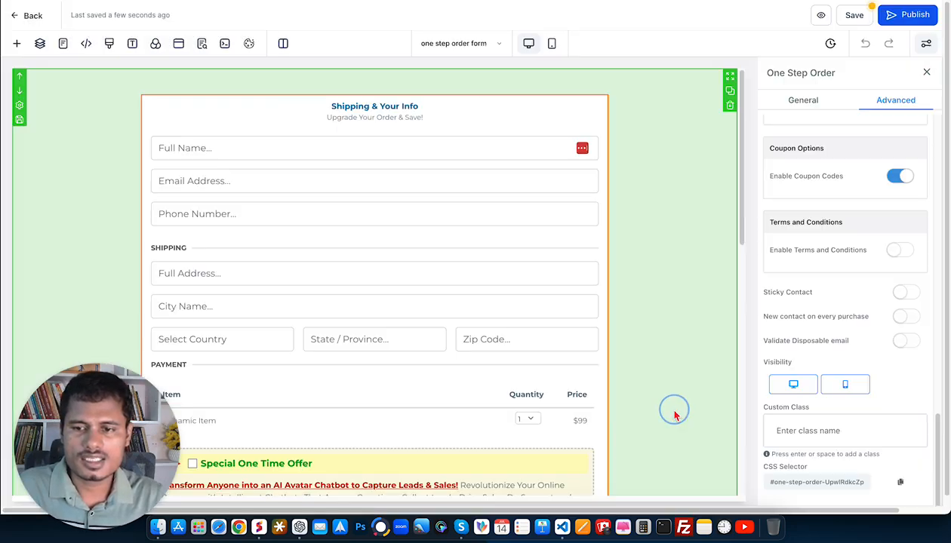
click(489, 234)
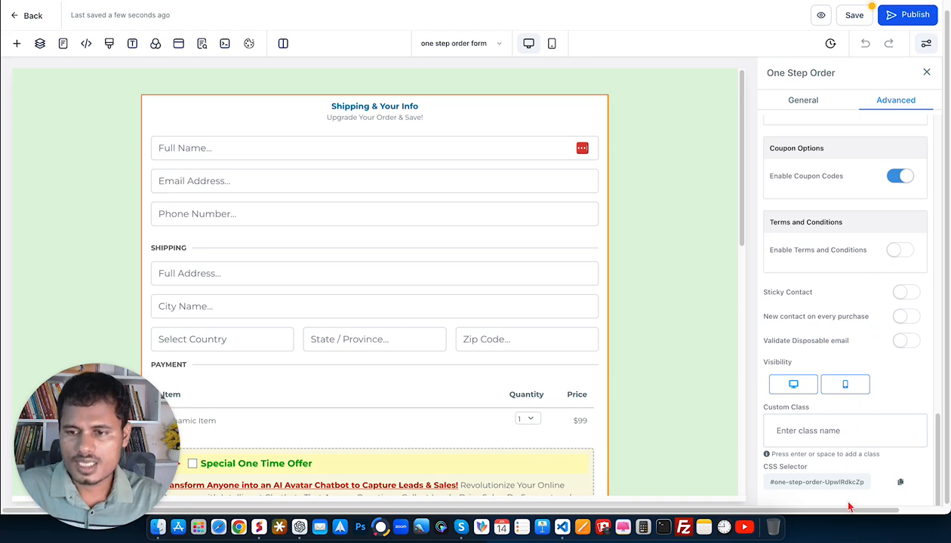
click(901, 483)
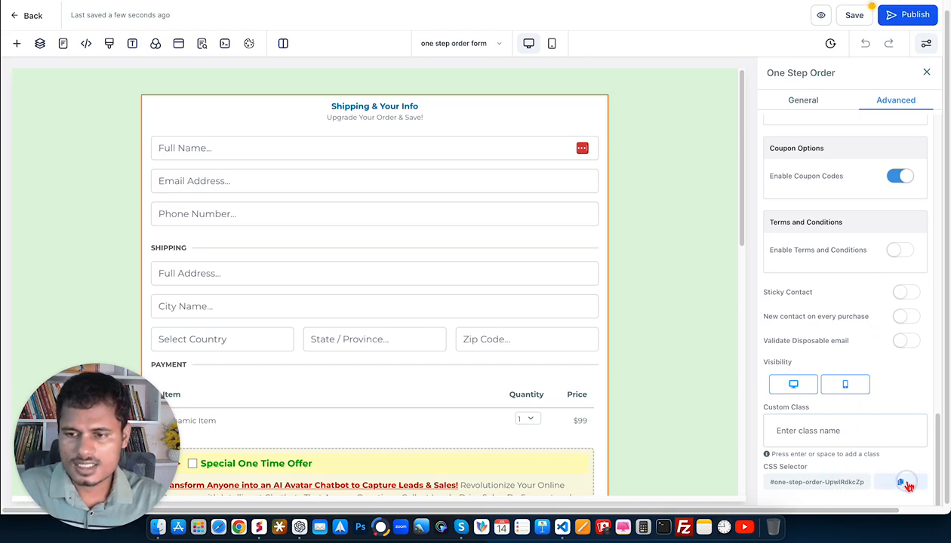
click(86, 43)
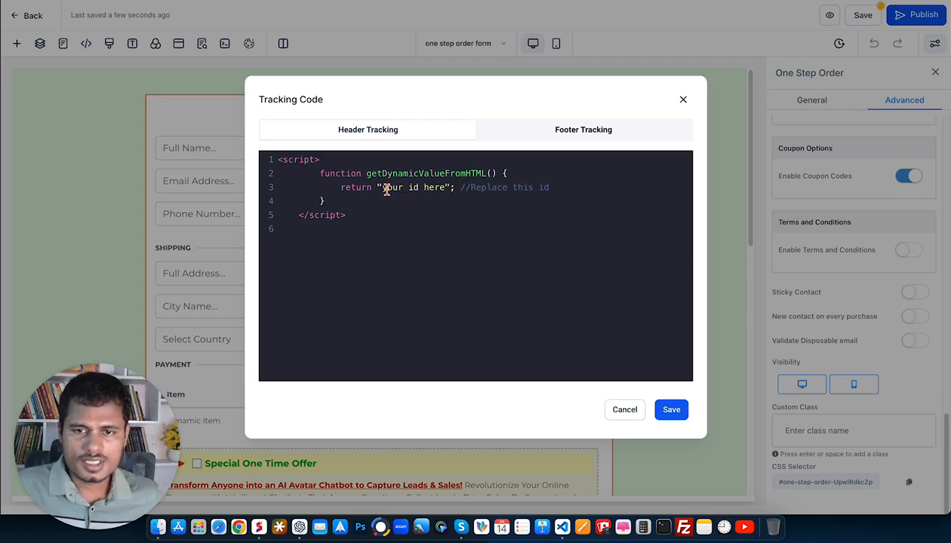
click(379, 237)
key(super+v)
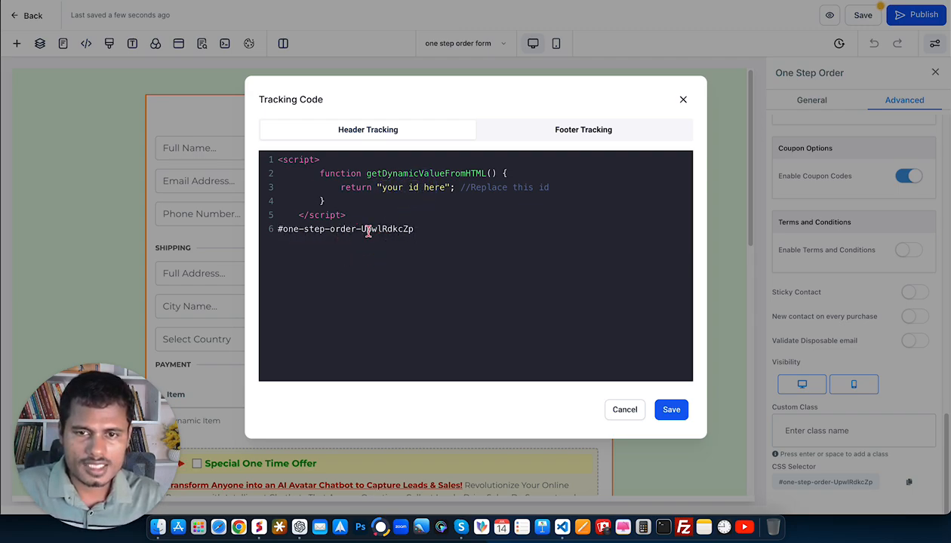
Copy the ID part UpwlRdkcZp from the pasted selector and delete the selector line from the tracking code.
drag(360, 229, 416, 230)
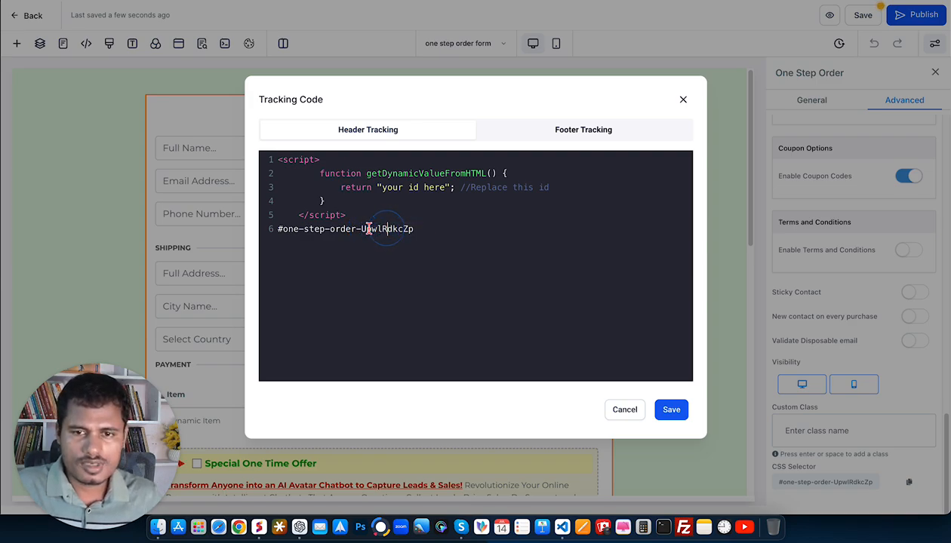
drag(361, 228, 419, 229)
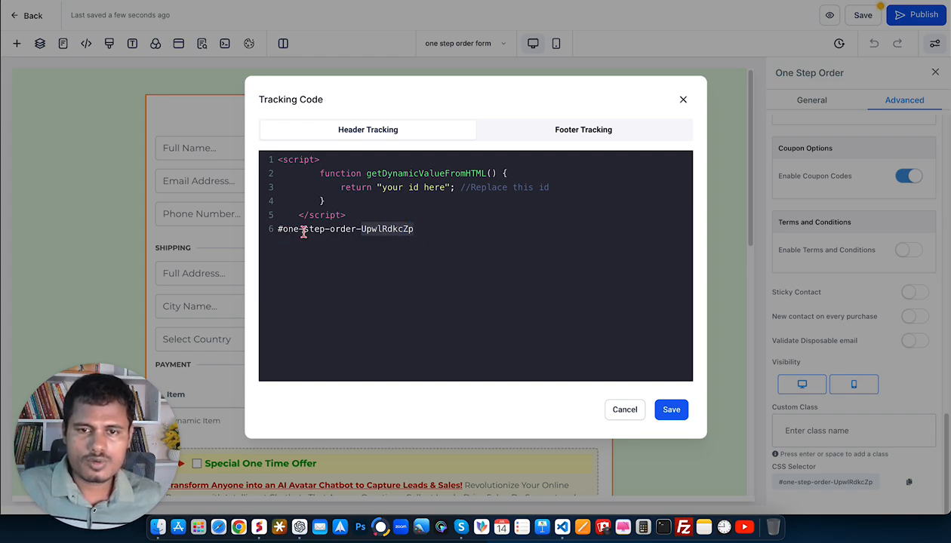
drag(360, 230, 263, 232)
key(BackSpace)
key(BackSpace)
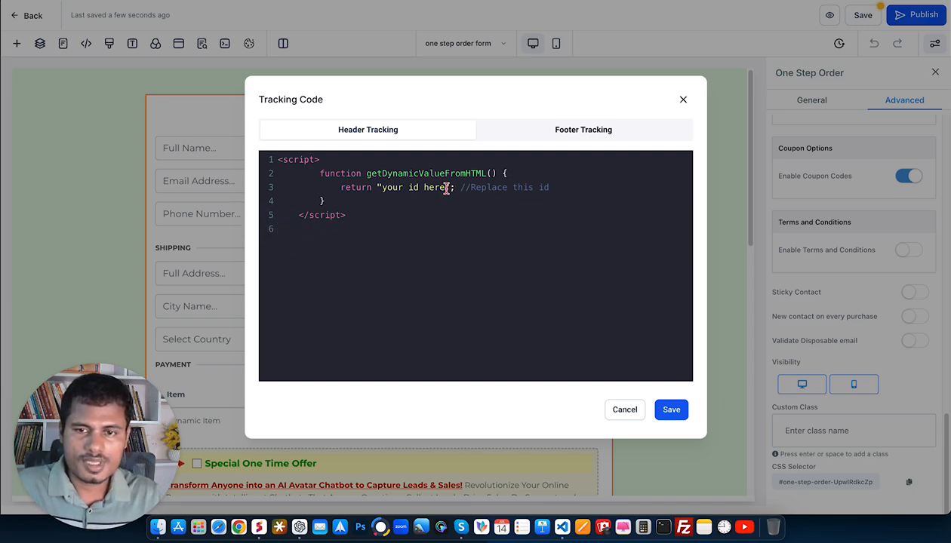
Replace the placeholder "your id here" in the return statement with UpwlRdkcZp.
drag(446, 188, 389, 187)
key(BackSpace)
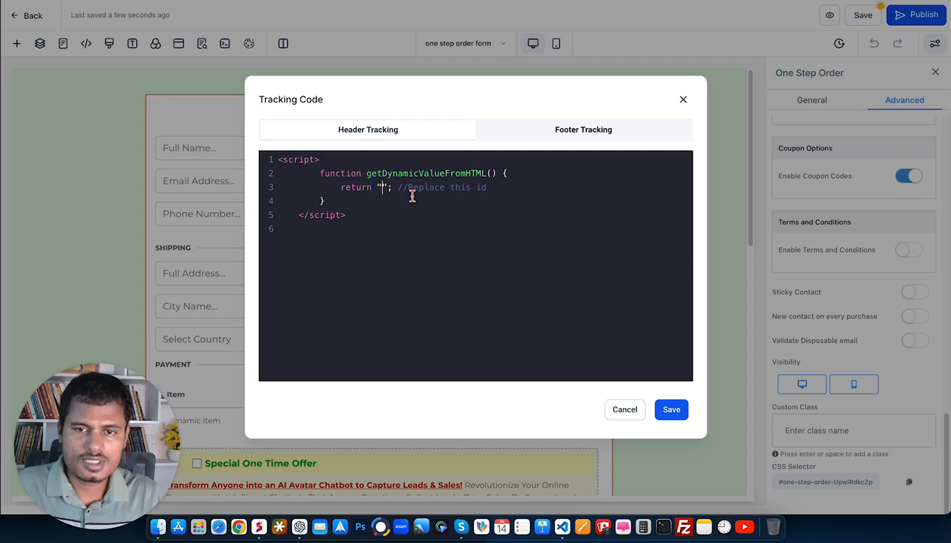
key(super+v)
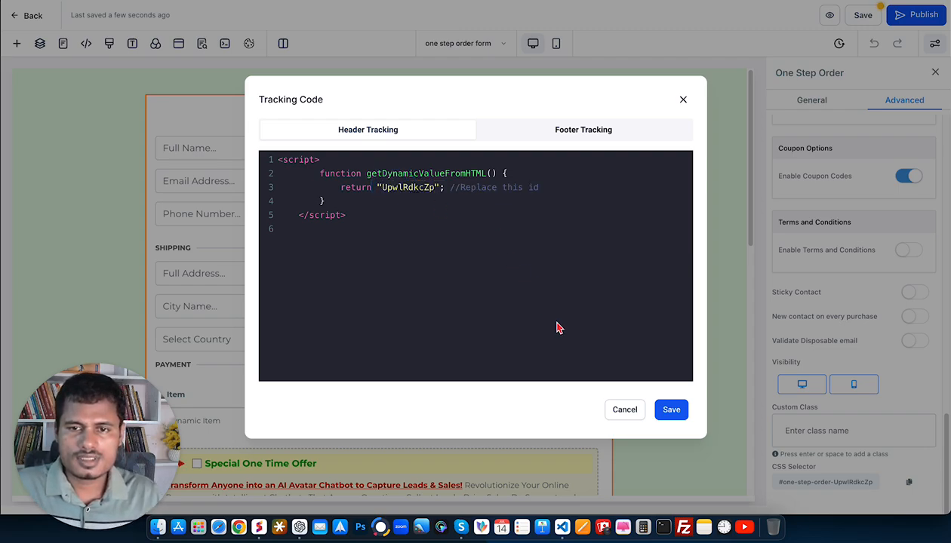
Save the tracking code and publish the page, returning to the funnel step overview.
click(674, 414)
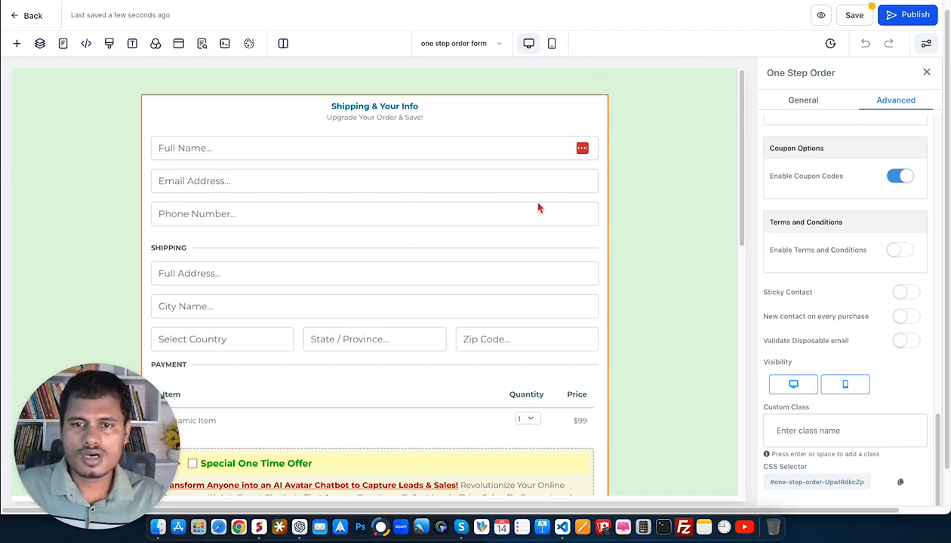
click(905, 17)
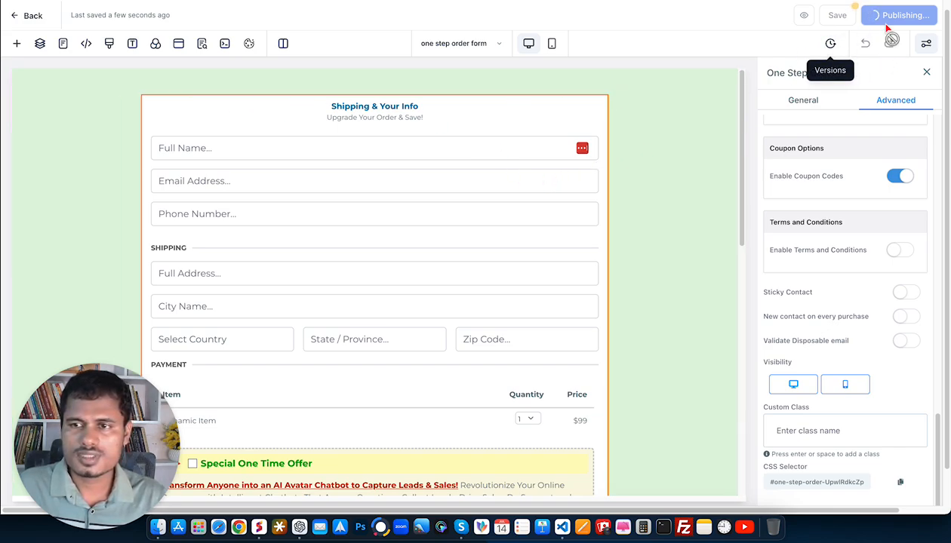
click(27, 17)
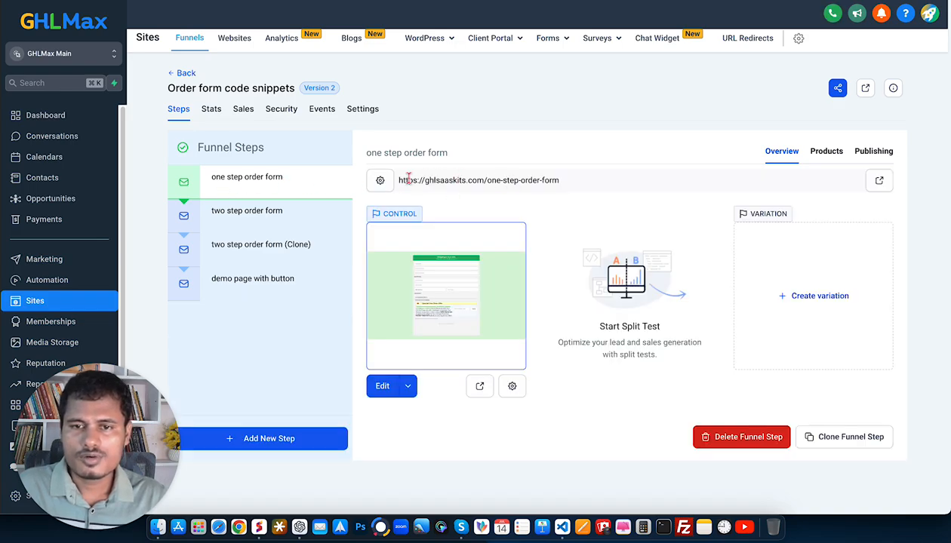
drag(400, 180, 564, 188)
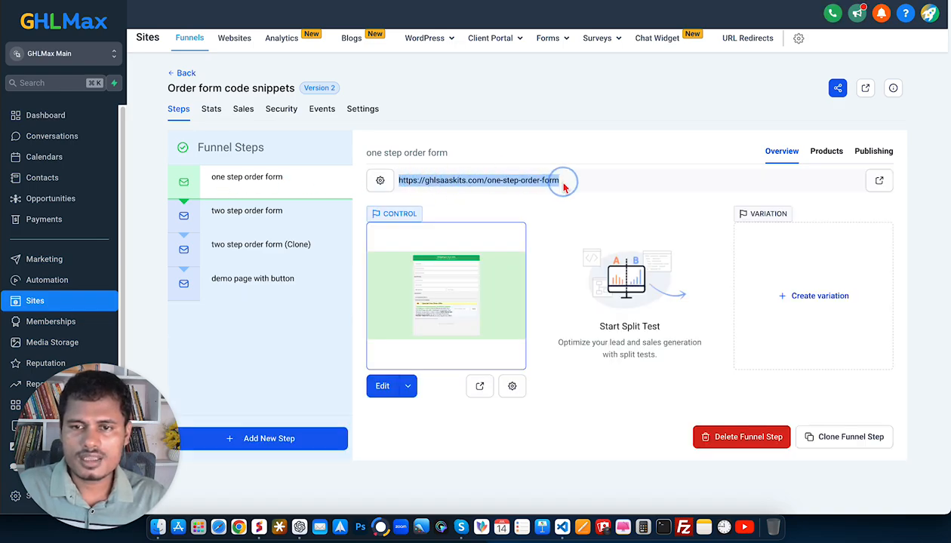
click(704, 531)
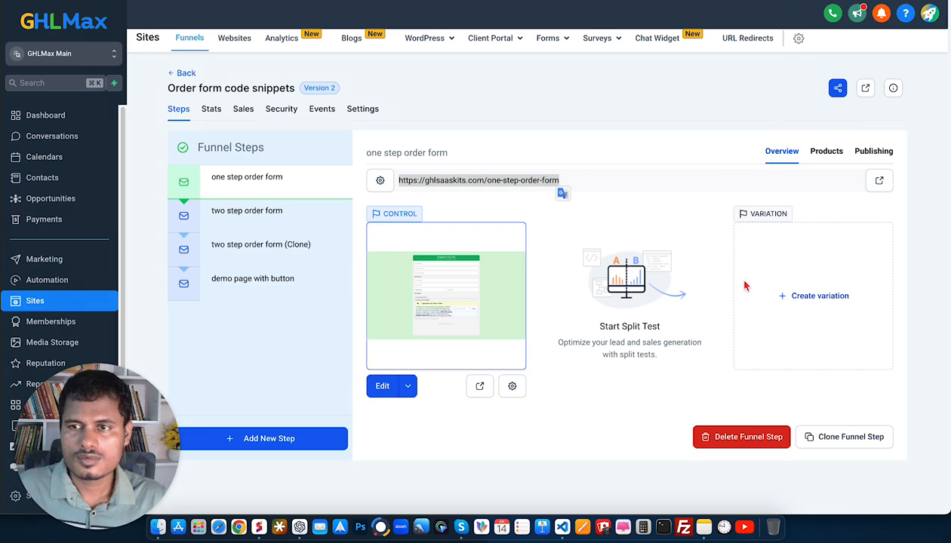
click(705, 525)
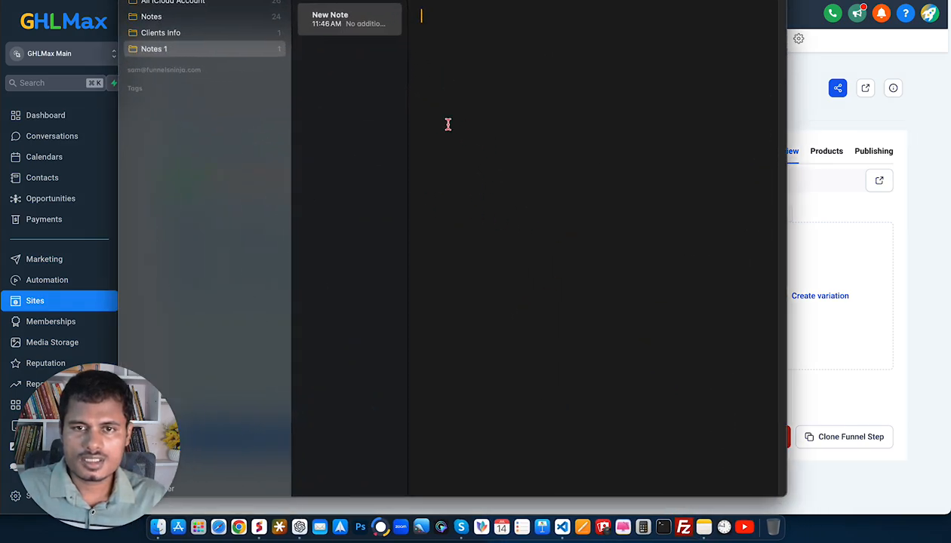
click(859, 118)
click(618, 178)
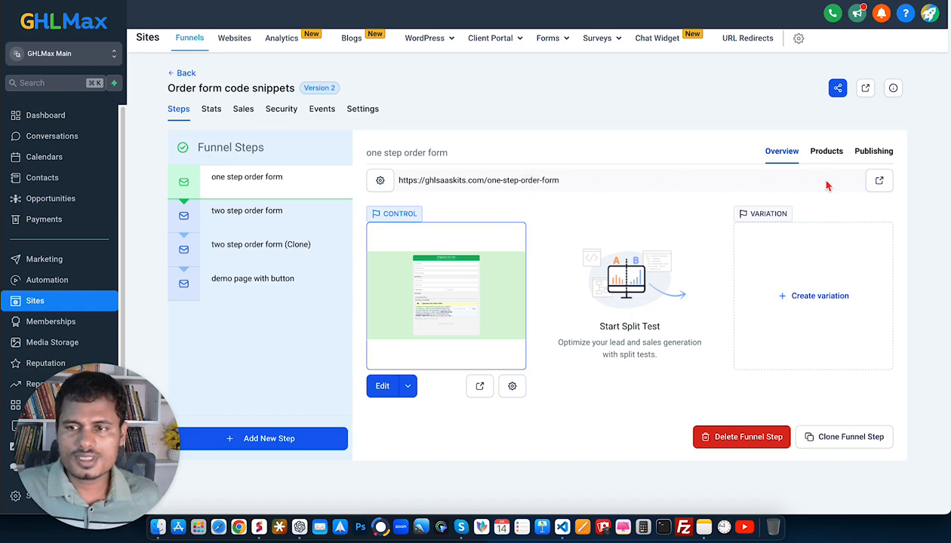
Copy the one step order form's page URL and paste it into the empty note in Notes.
double_click(534, 179)
triple_click(474, 183)
key(super+c)
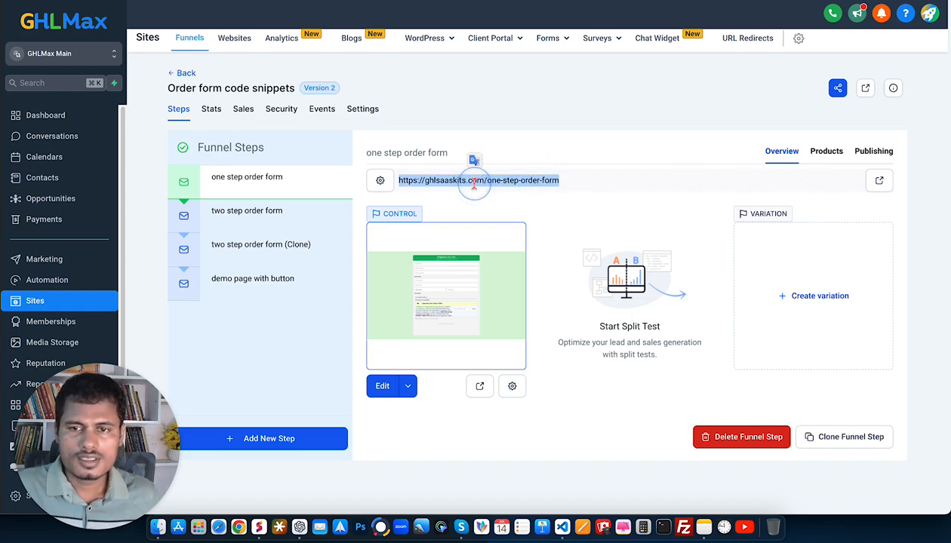
click(615, 174)
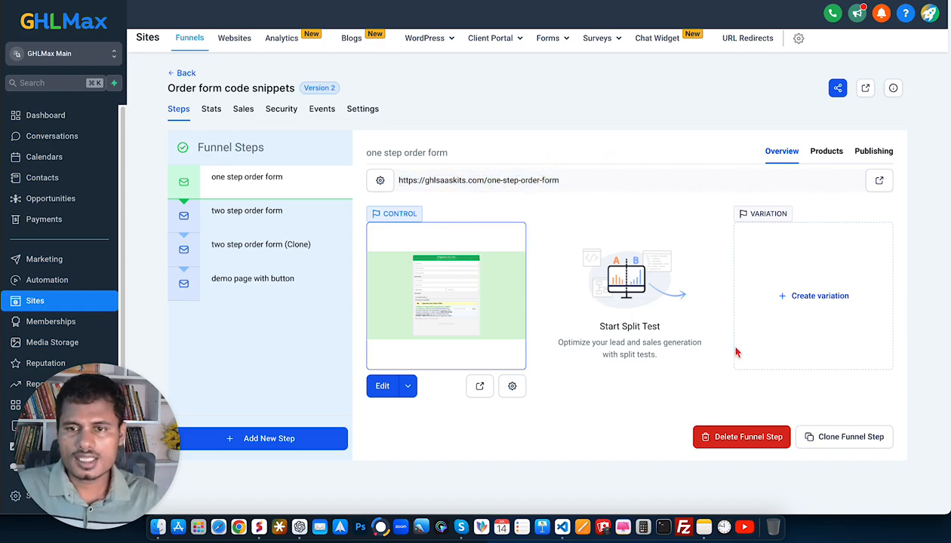
click(708, 521)
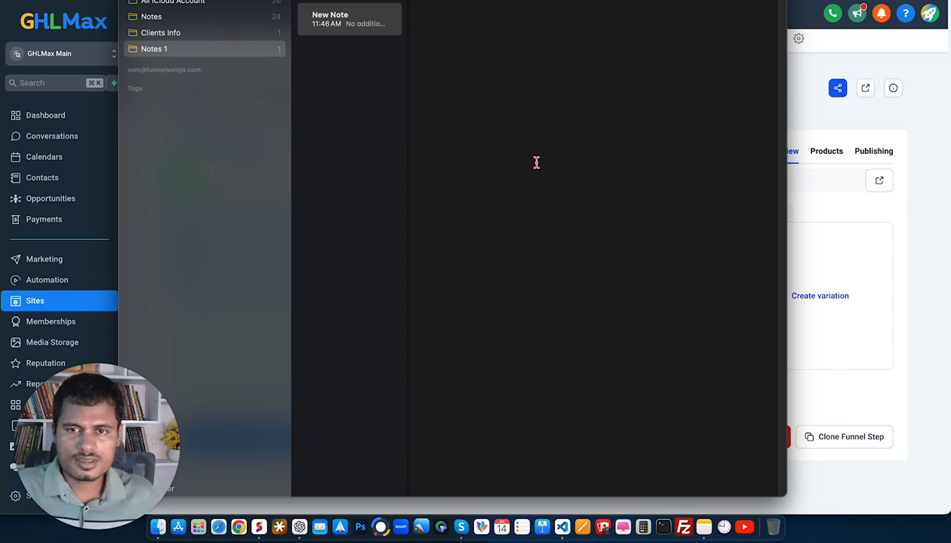
key(super+v)
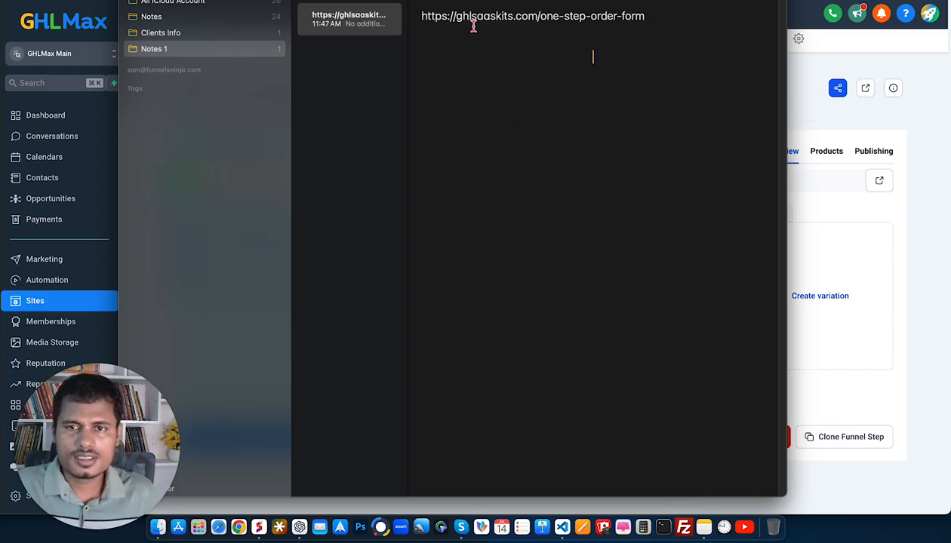
Copy the recurring AICoaches product's internal product ID from the funnel step's products and paste it below the URL in the note.
click(913, 213)
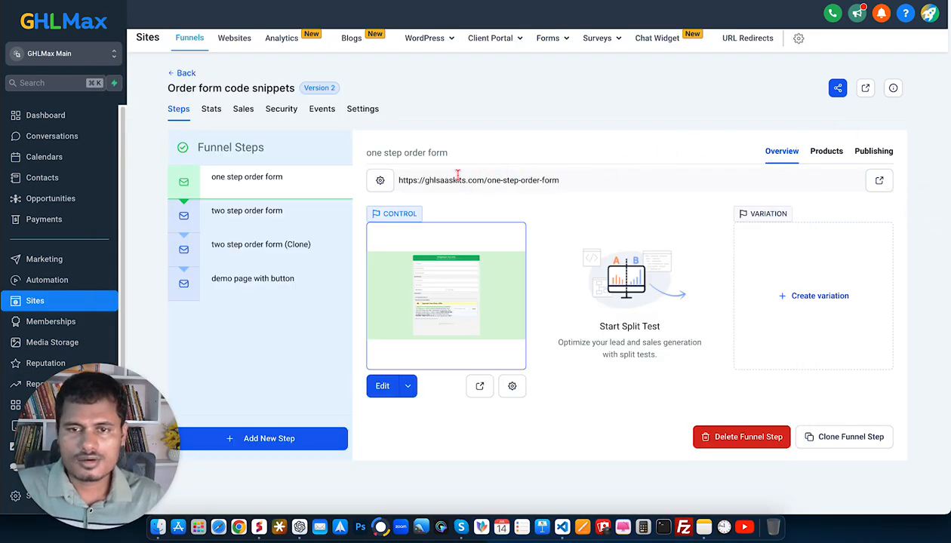
click(825, 153)
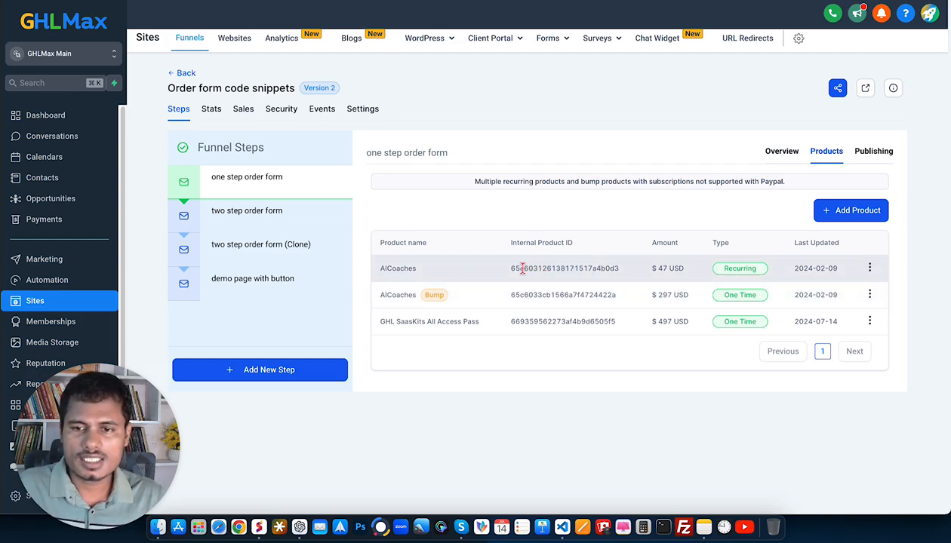
drag(510, 266, 624, 267)
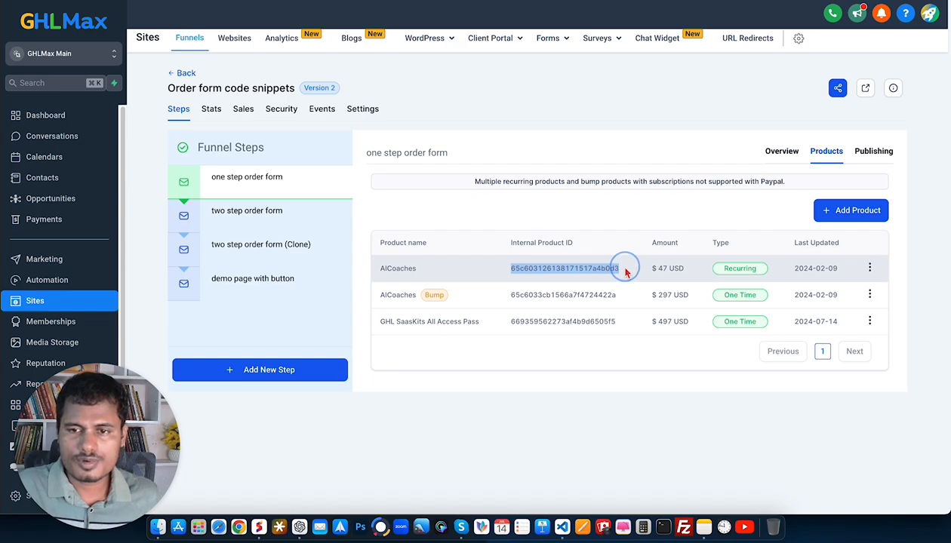
right_click(587, 267)
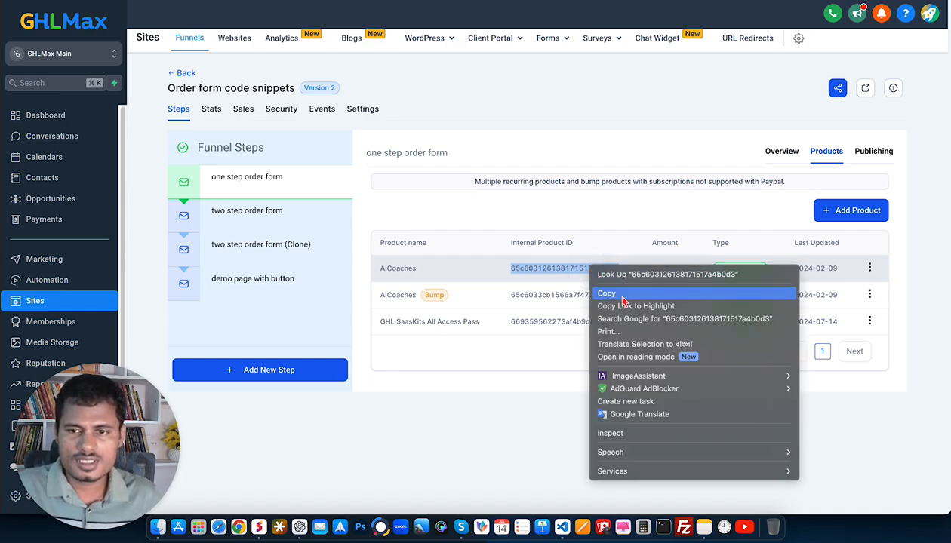
click(605, 292)
click(702, 528)
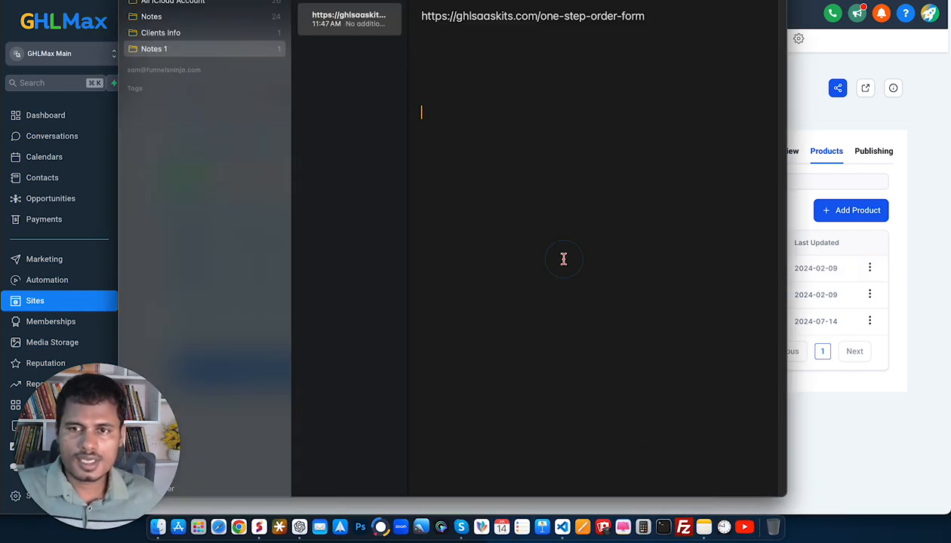
key(super+v)
key(Return)
key(Return)
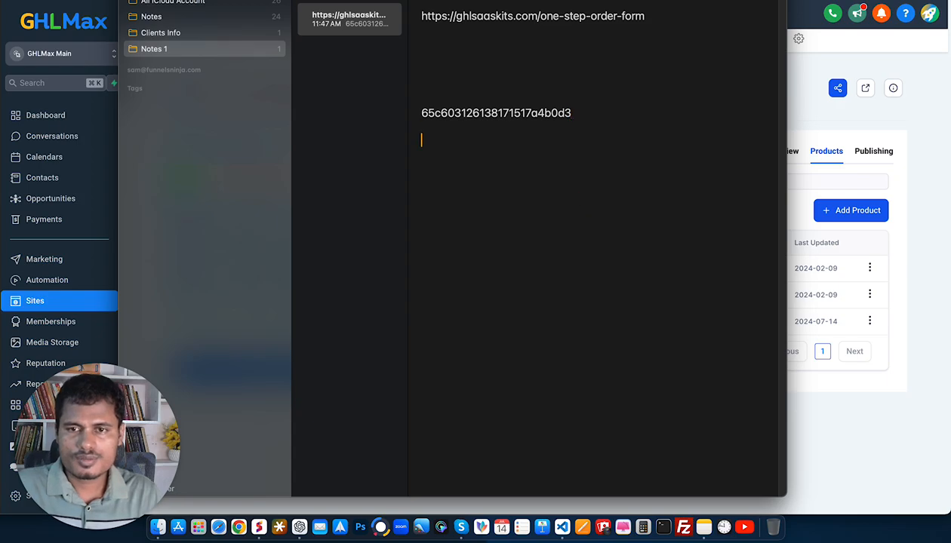
Copy the GHL SaasKits All Access Pass internal product ID and paste it below the AICoaches ID in the note.
click(878, 417)
click(519, 321)
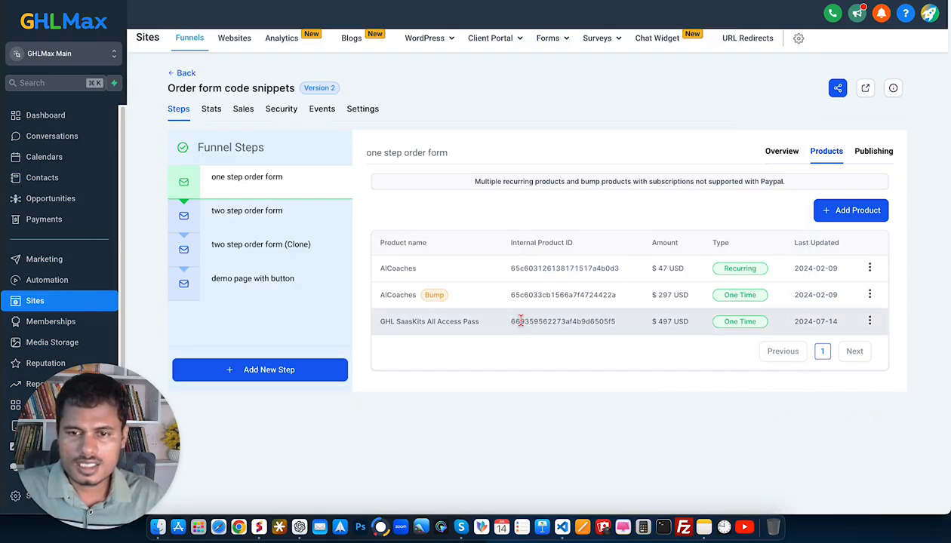
drag(511, 321, 621, 332)
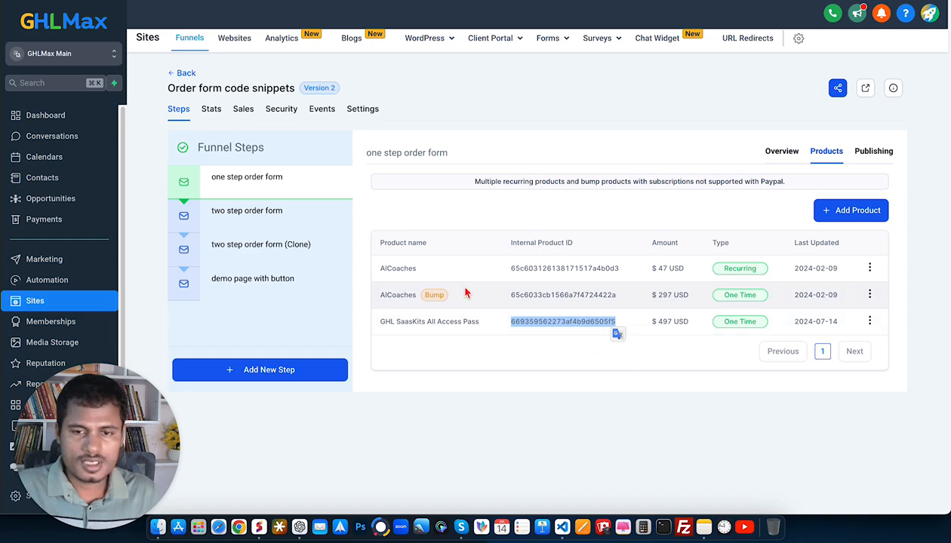
double_click(537, 298)
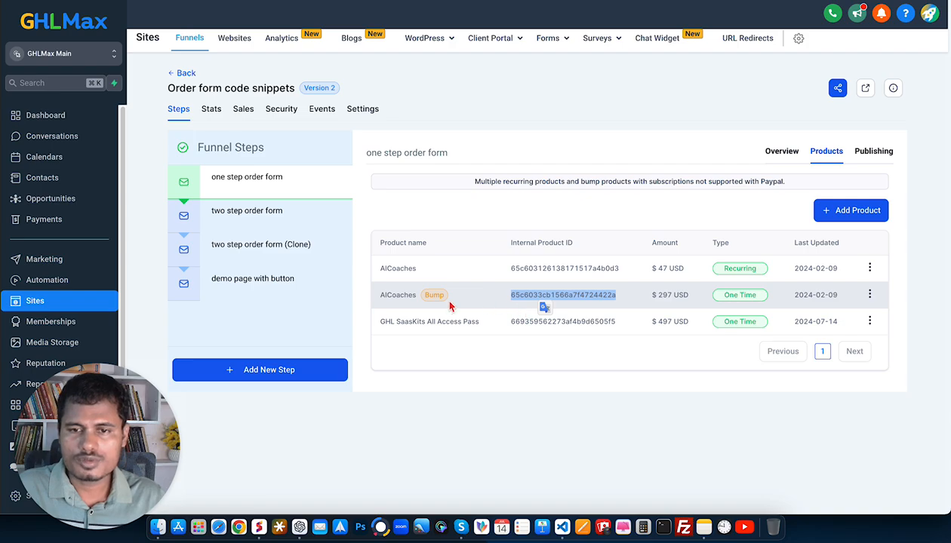
click(577, 268)
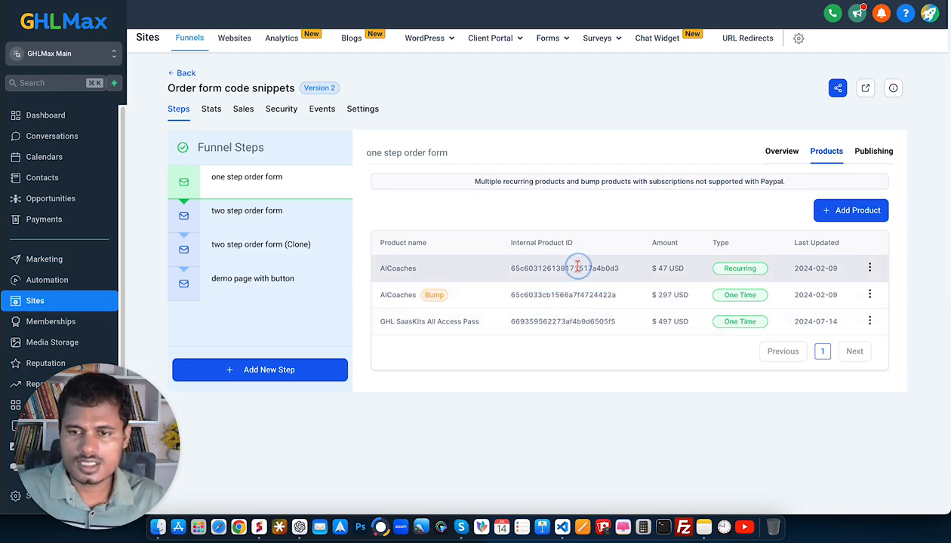
double_click(587, 322)
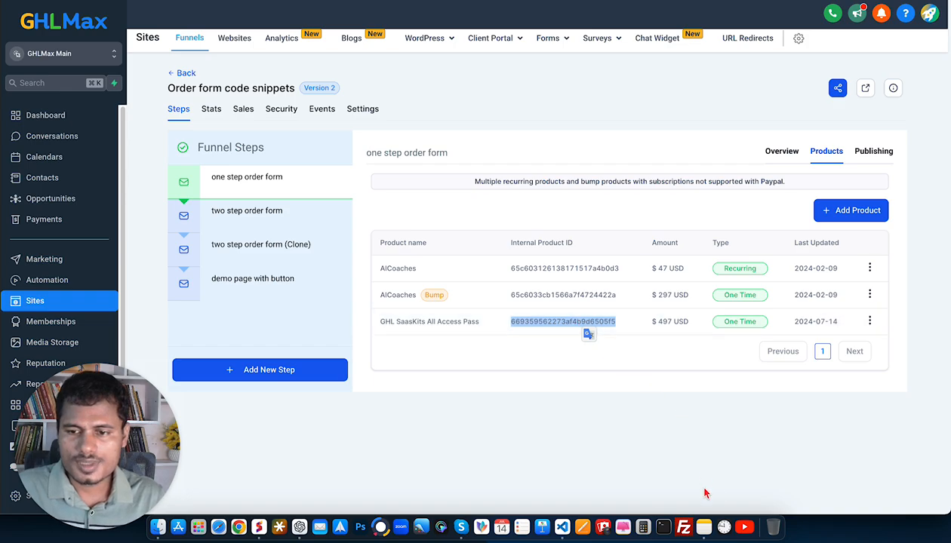
right_click(533, 322)
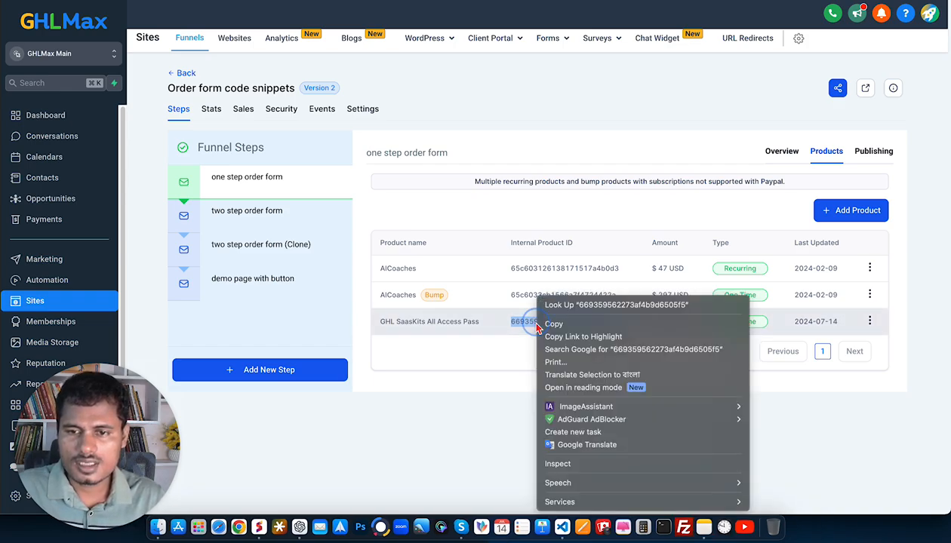
click(567, 335)
click(695, 523)
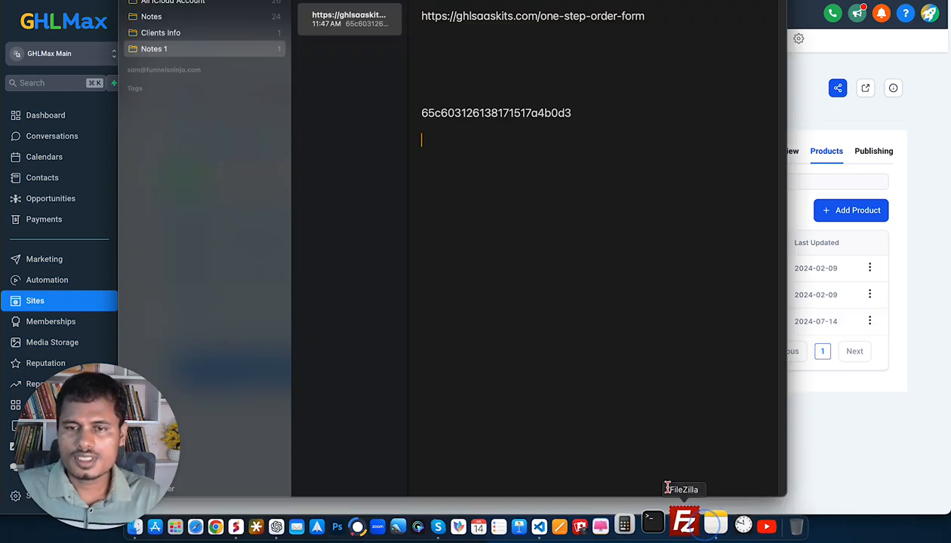
key(super+v)
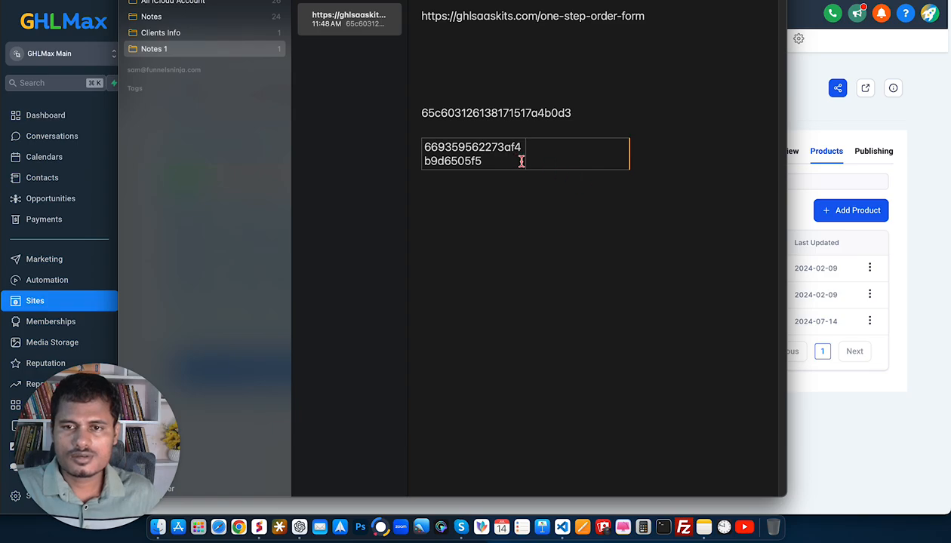
Replace the pasted table with the All Access Pass ID as plain text, separated from the AICoaches ID by a blank line.
click(564, 239)
double_click(503, 146)
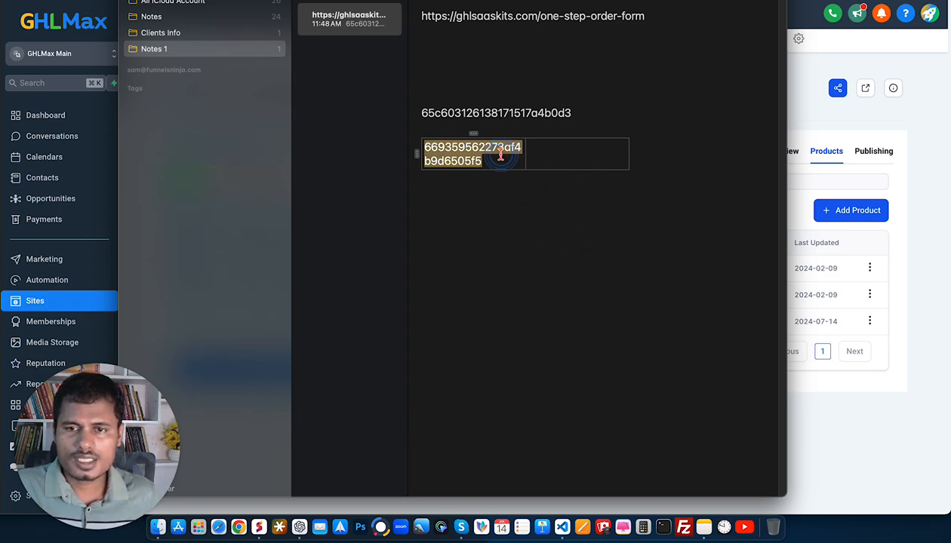
key(BackSpace)
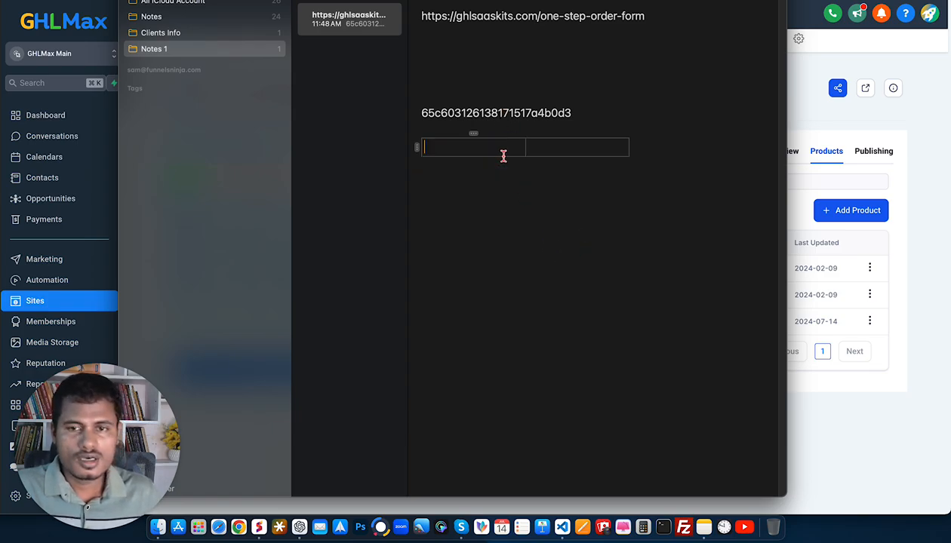
drag(586, 202, 580, 133)
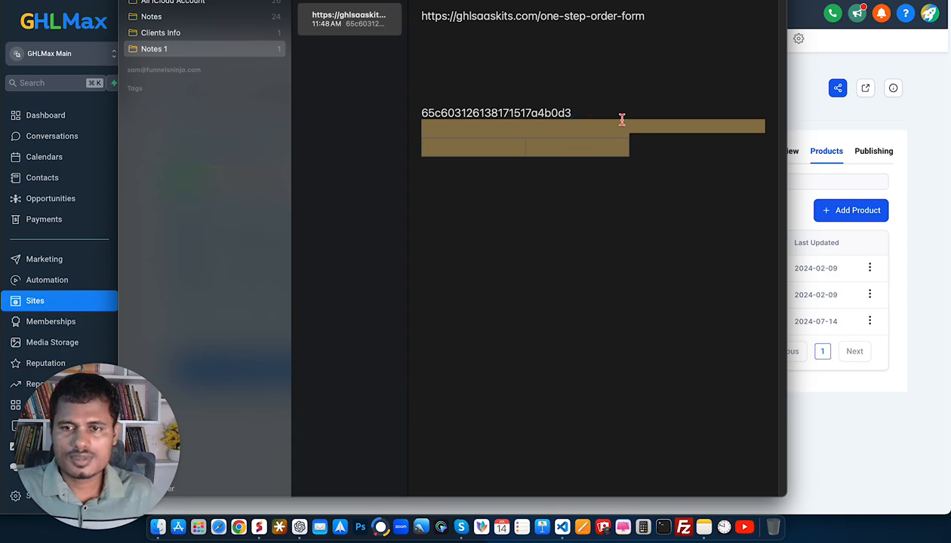
key(BackSpace)
key(super+v)
click(593, 115)
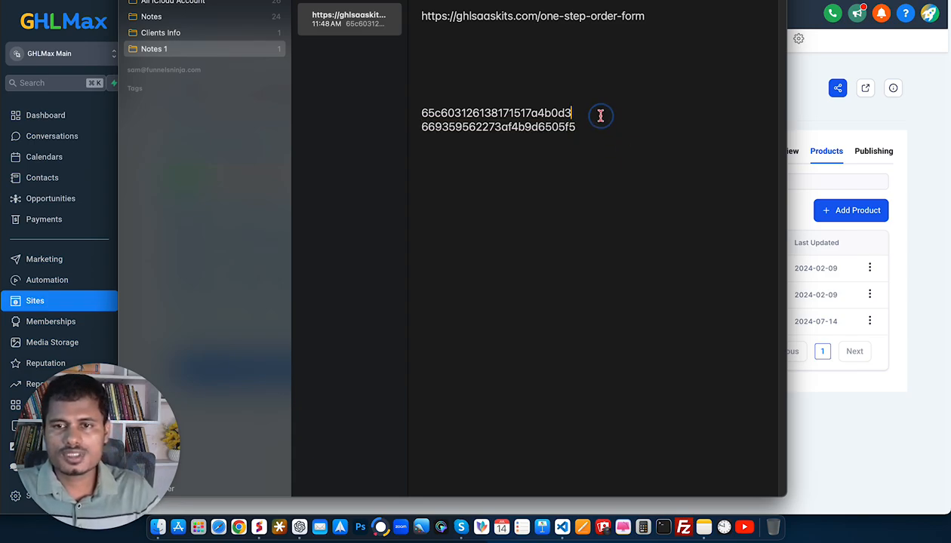
key(Return)
Move the order form URL down in the note and remove an extra blank line above the product IDs.
click(650, 17)
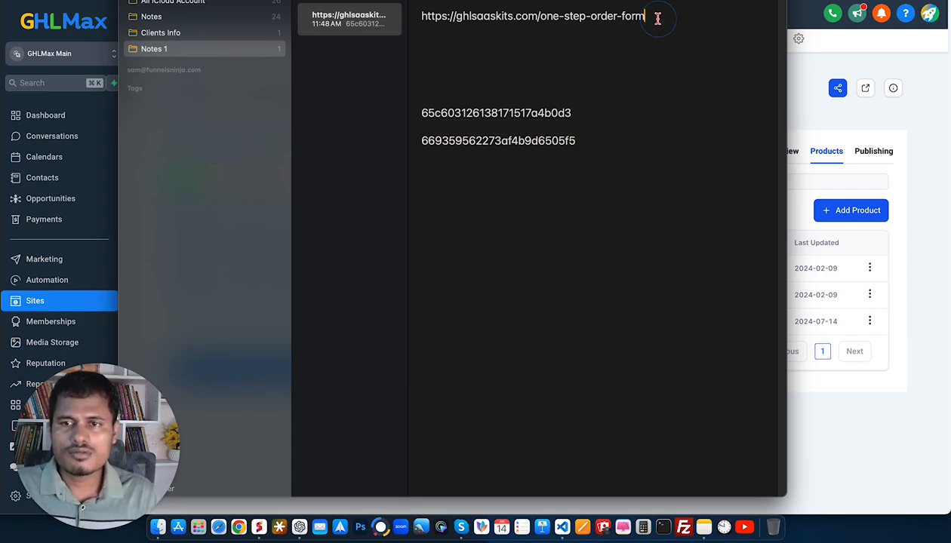
click(419, 15)
key(Return)
click(498, 109)
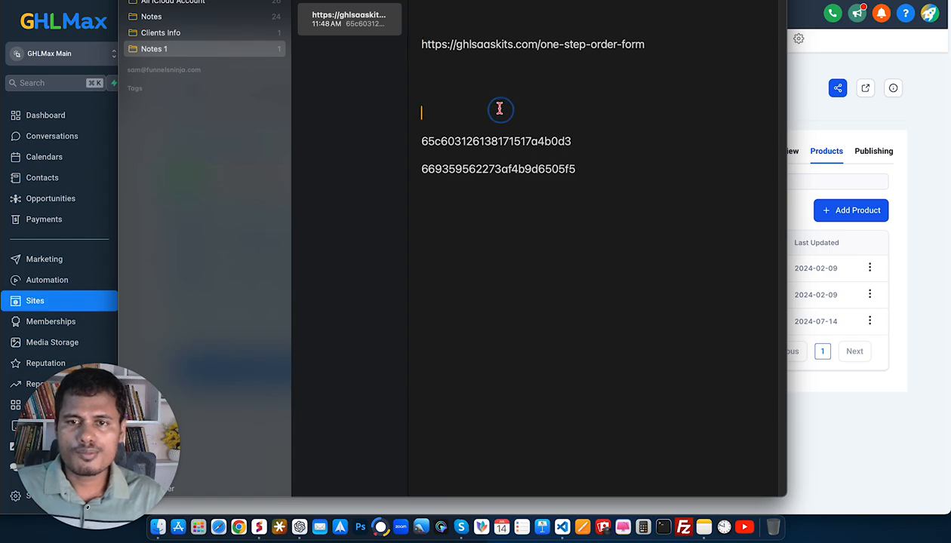
key(BackSpace)
drag(586, 121, 400, 117)
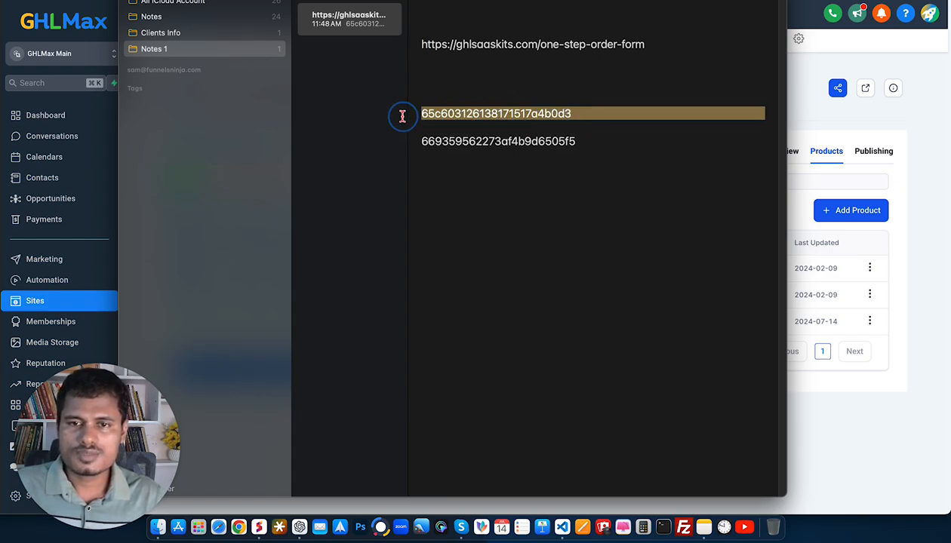
click(558, 141)
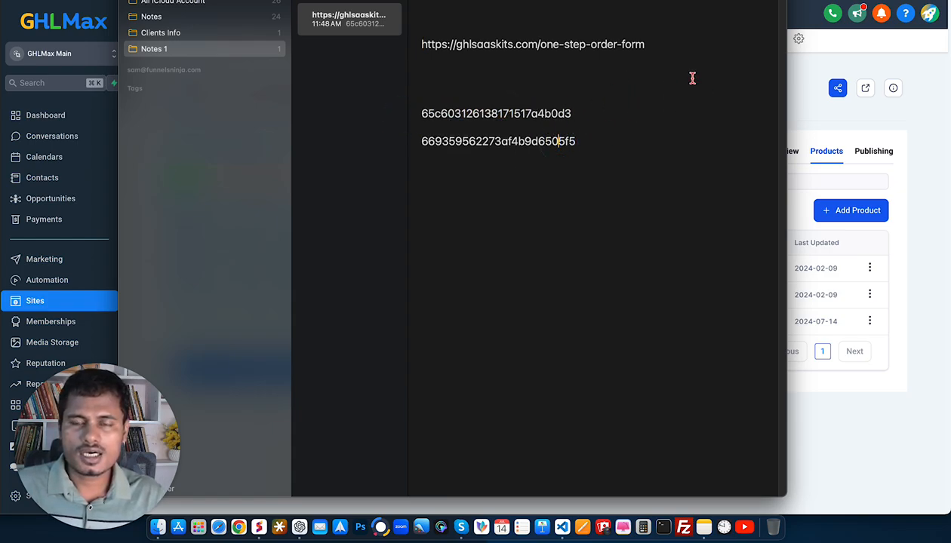
Paste the live order form's full address with its pid parameter into the note, between the base URL and the product IDs.
click(917, 115)
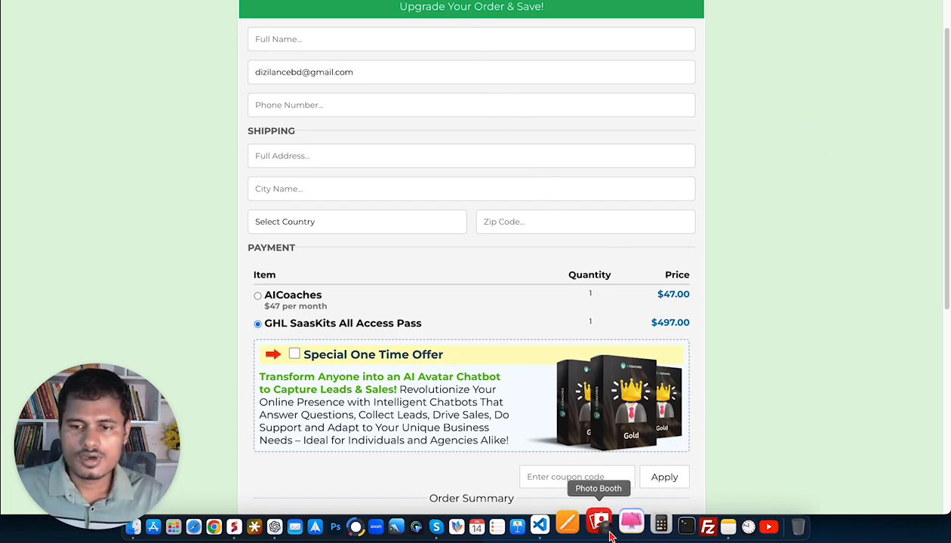
click(709, 522)
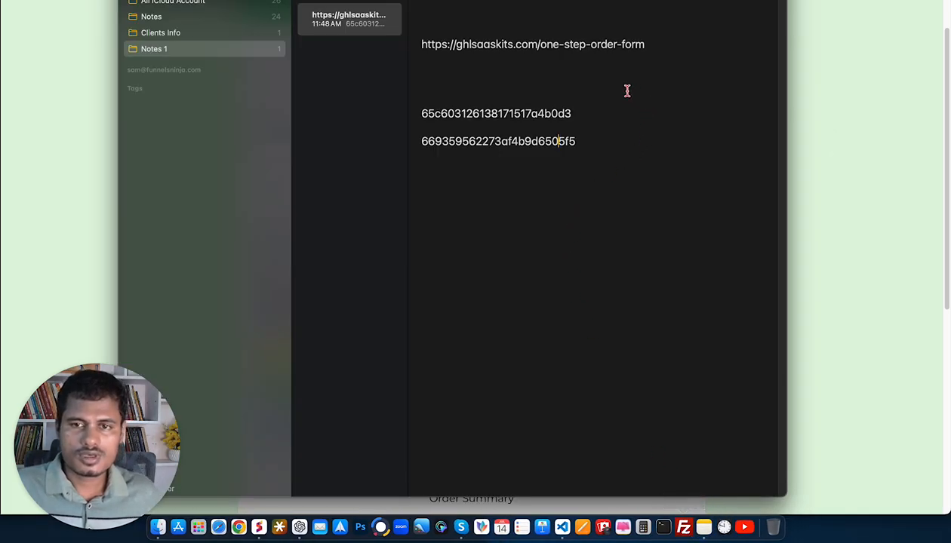
click(581, 85)
key(super+v)
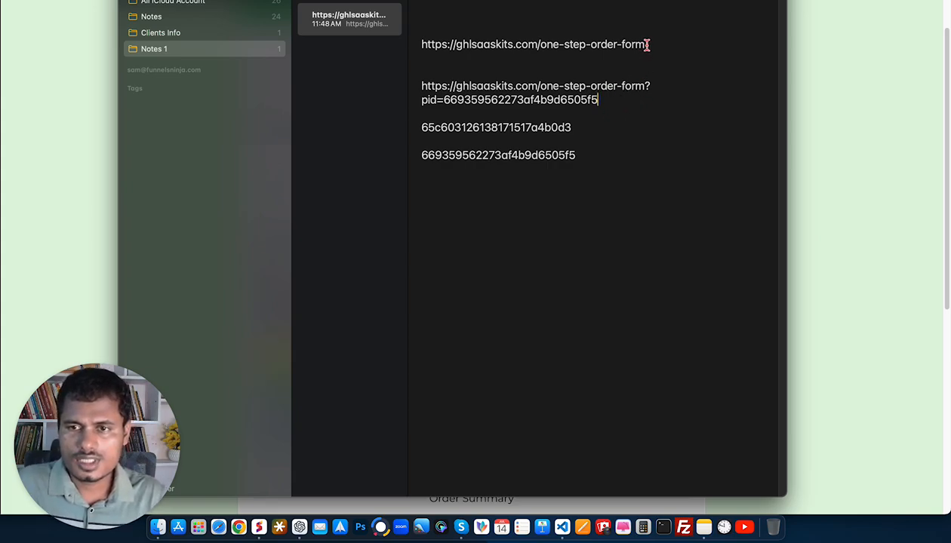
Append ?pid= and the AICoaches product ID to the base order form URL, and add a new line below it.
drag(644, 44, 421, 44)
click(644, 96)
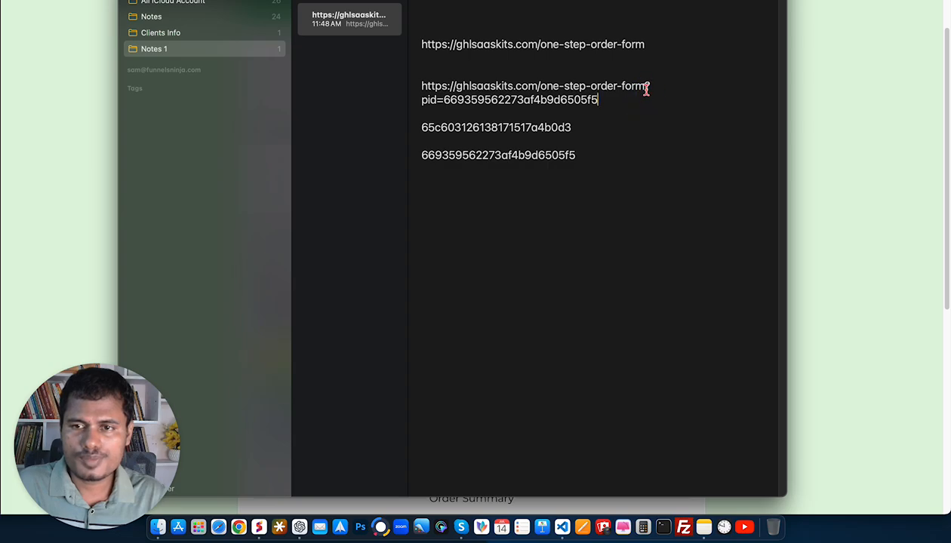
click(674, 44)
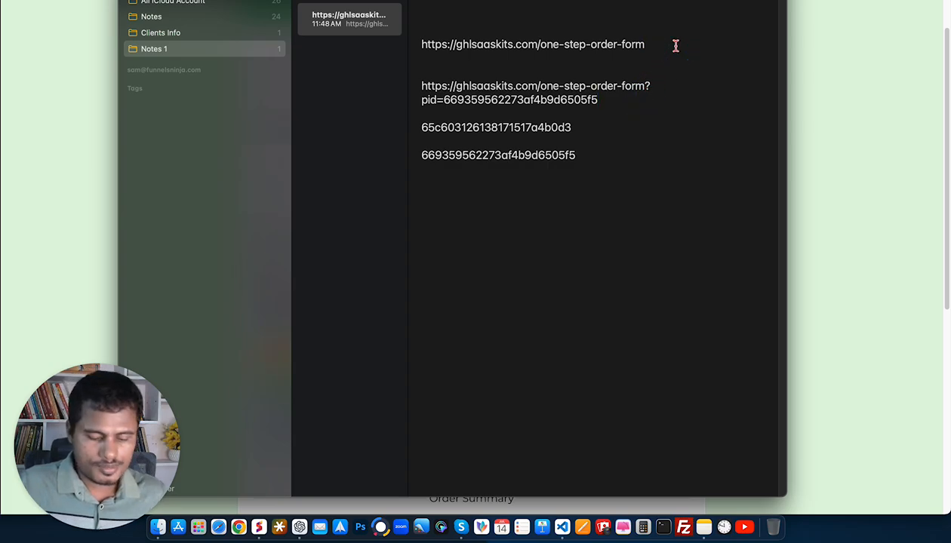
text(?pid=)
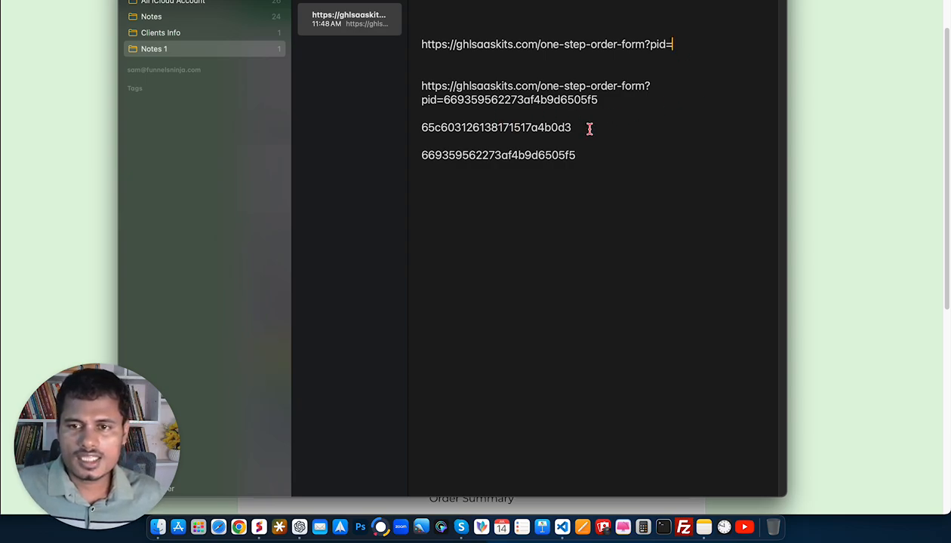
drag(589, 129, 405, 129)
key(super+c)
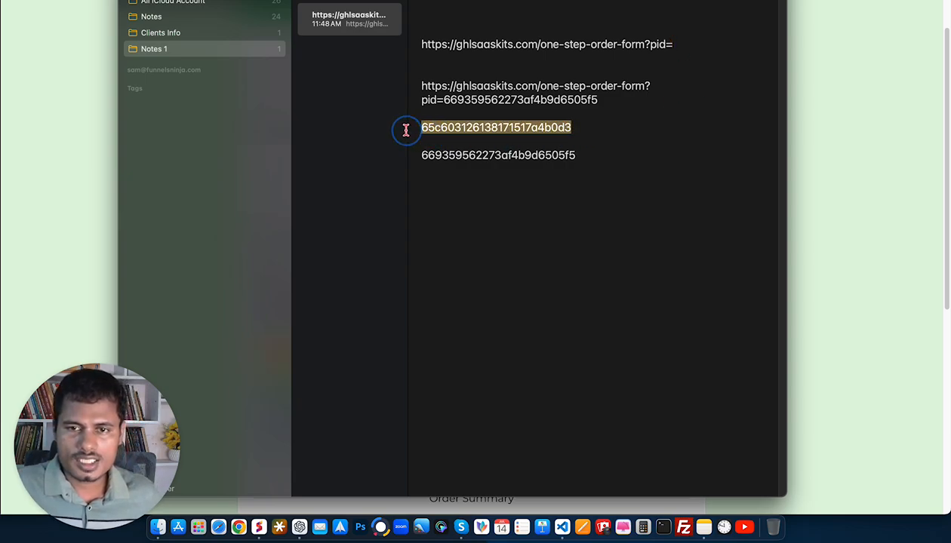
click(686, 39)
key(super+v)
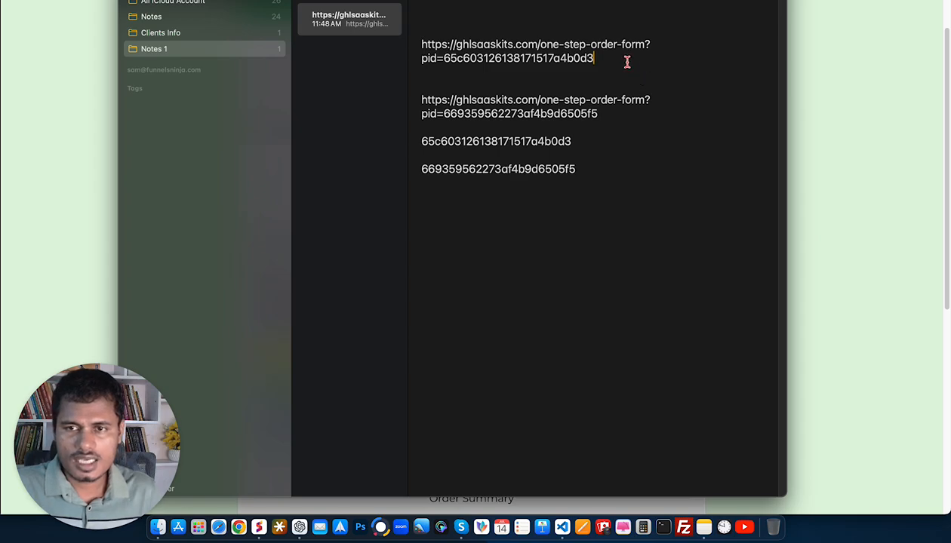
key(Return)
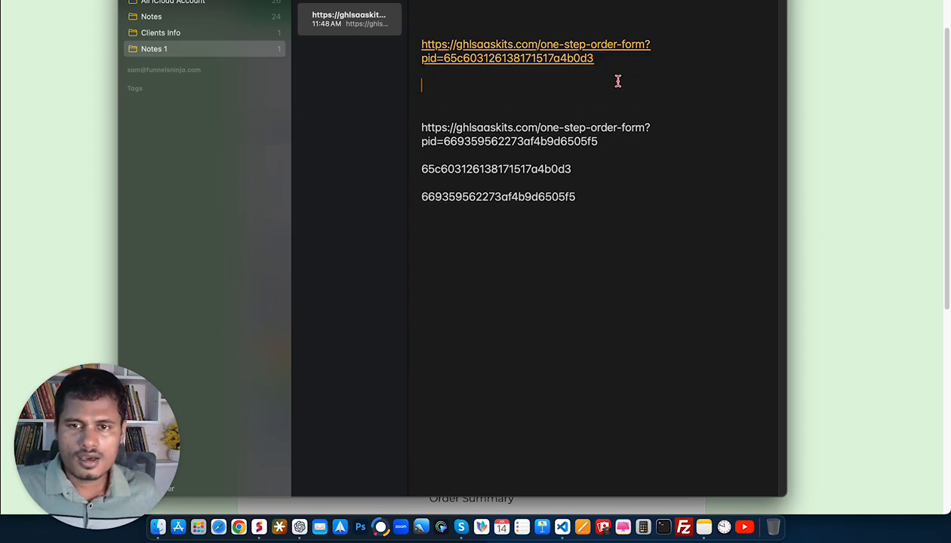
Copy the base order form URL from the example link to the line below the AICoaches link and append ?pid=.
drag(645, 127, 405, 127)
key(super+c)
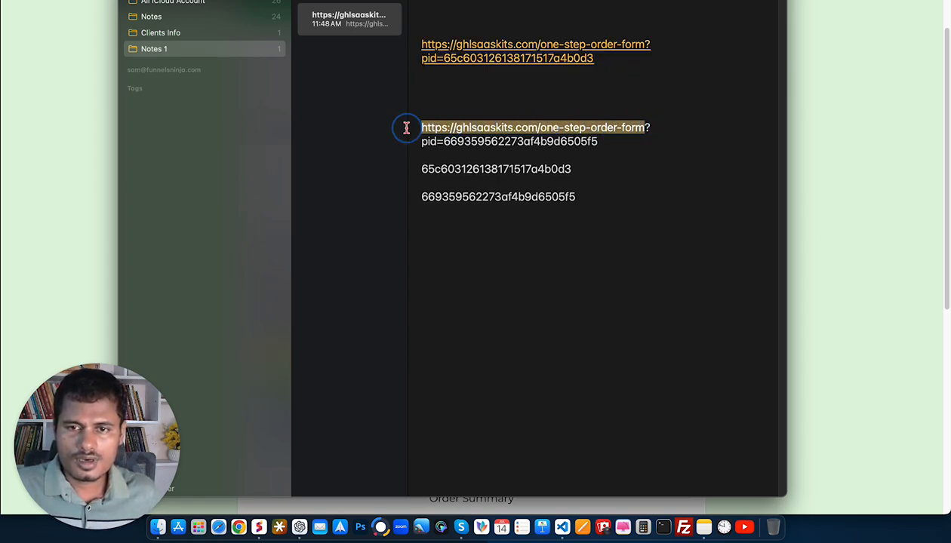
click(508, 88)
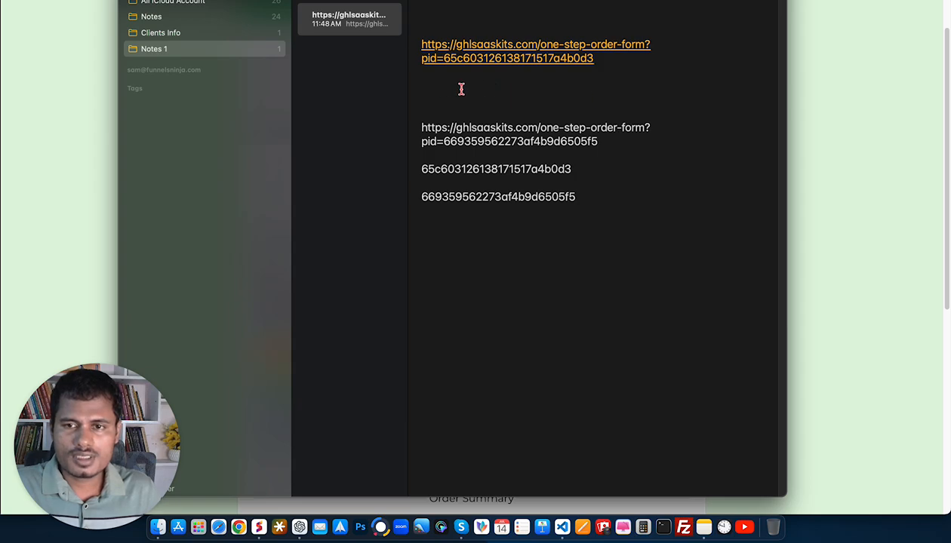
key(super+v)
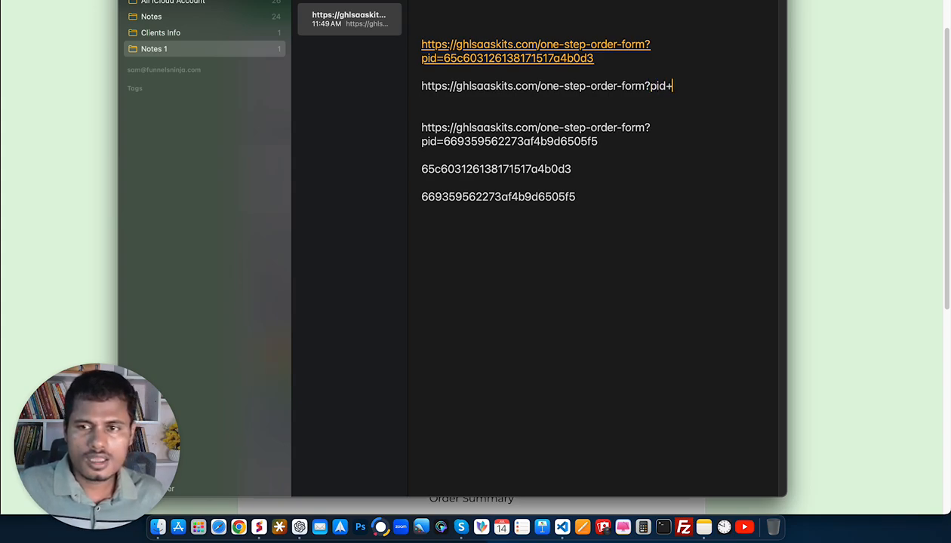
key(BackSpace)
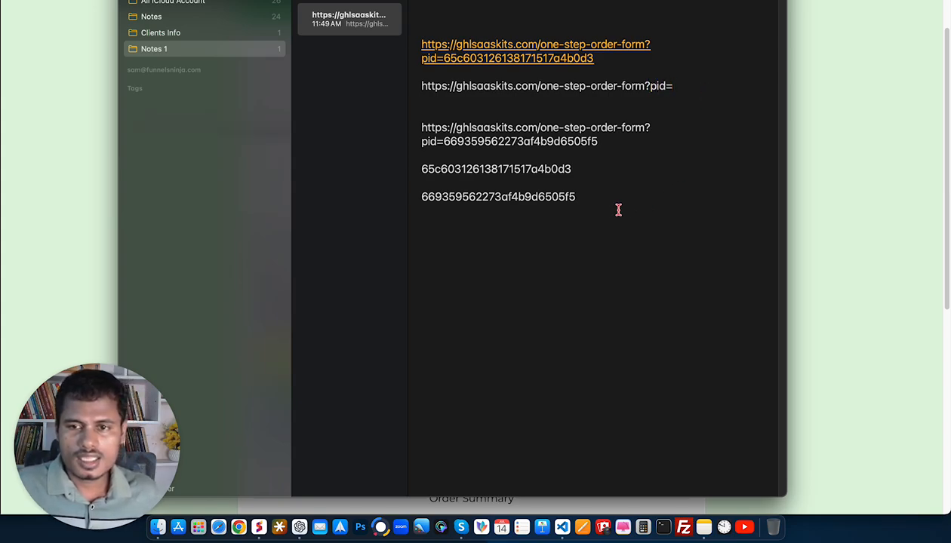
Copy the GHL SaasKits All Access Pass ID and paste it after ?pid= in the second order form URL.
drag(590, 203, 419, 196)
click(552, 217)
click(576, 197)
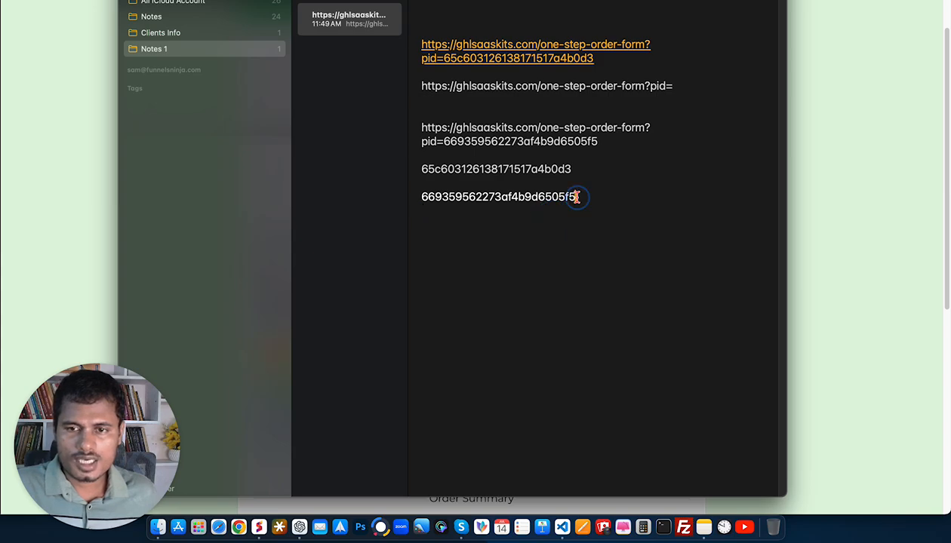
drag(576, 197, 409, 197)
key(super+c)
click(702, 87)
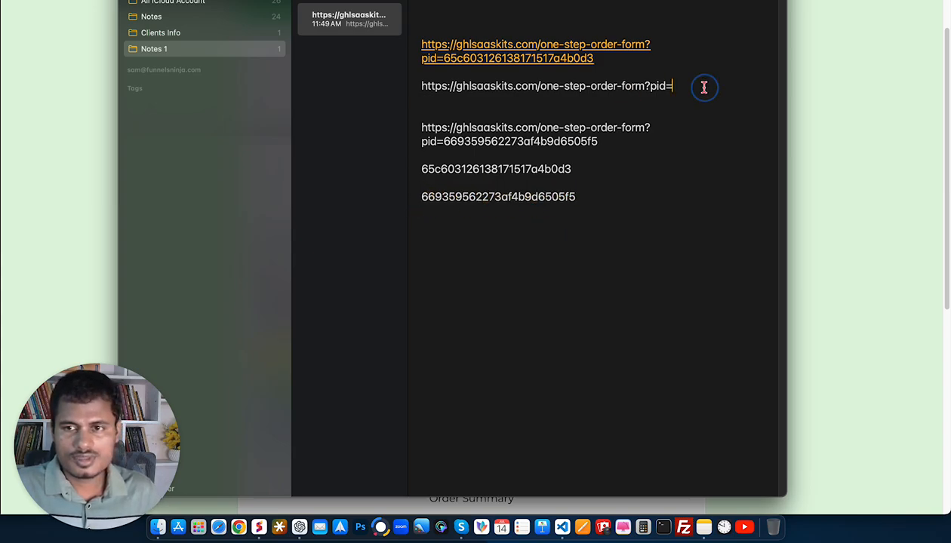
key(super+v)
Delete the example link and both loose product IDs from the note, keeping only the two finished product links.
drag(592, 119, 571, 271)
key(BackSpace)
click(661, 163)
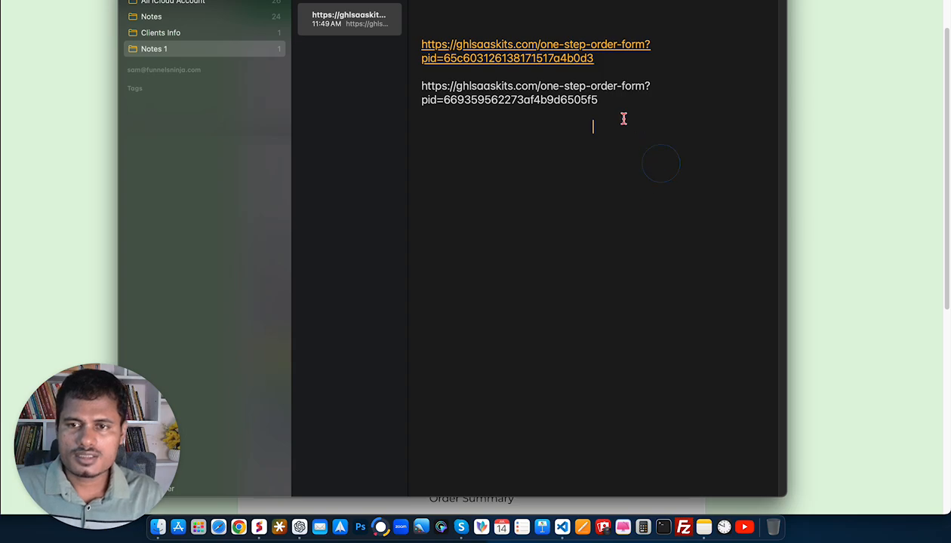
drag(600, 100, 418, 86)
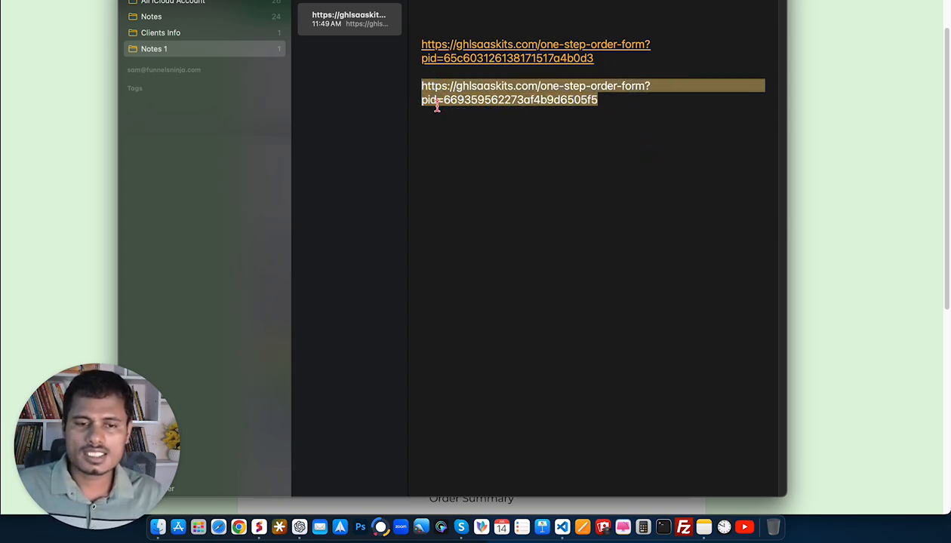
click(544, 99)
drag(599, 58, 444, 59)
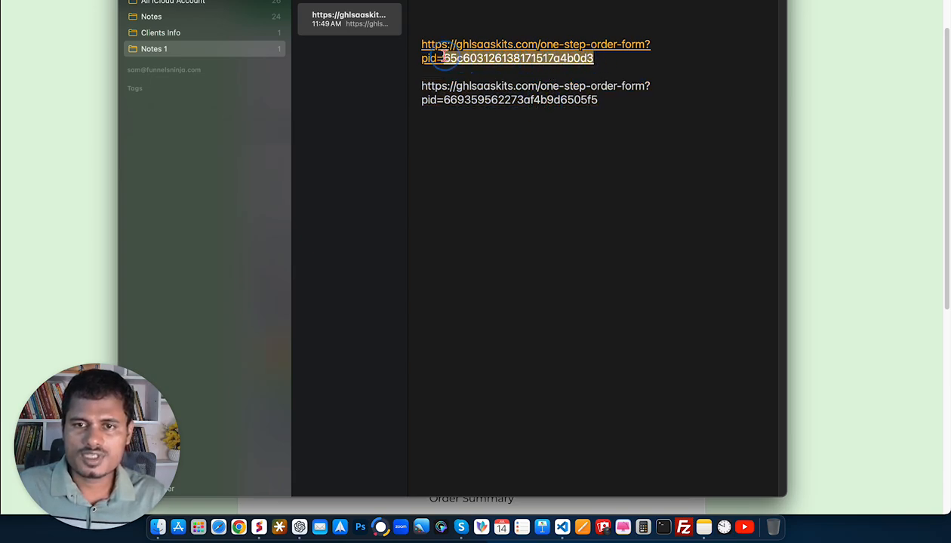
click(618, 129)
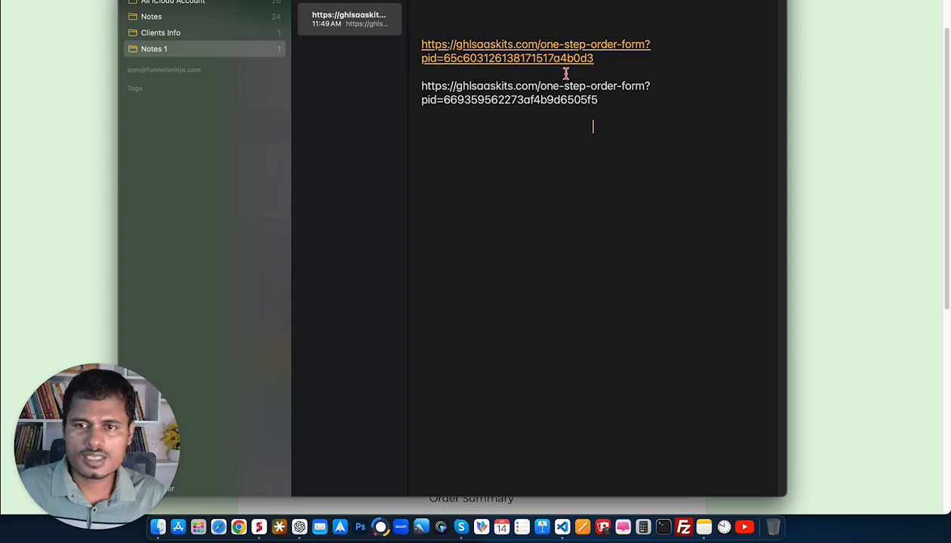
drag(602, 99, 443, 99)
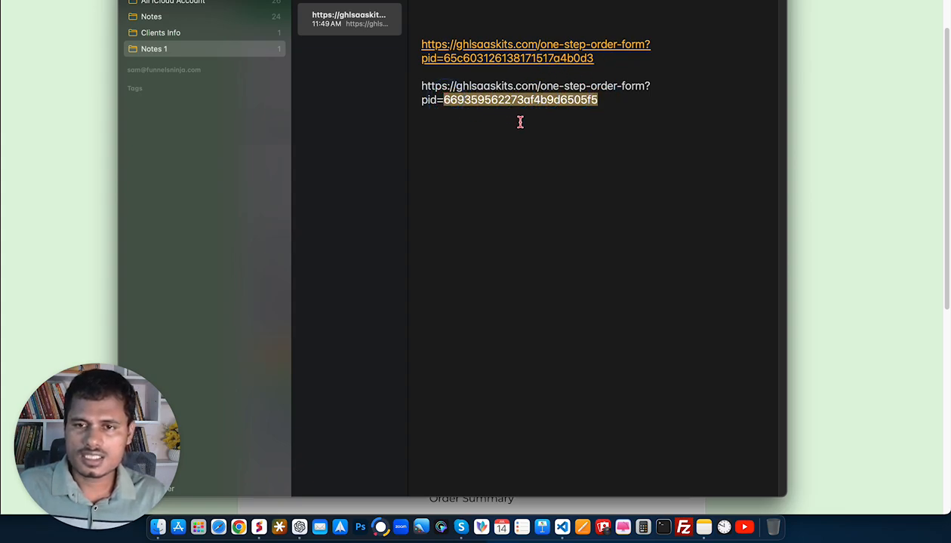
Copy the All Access Pass link from the note and open it in a new browser tab.
drag(634, 104, 419, 83)
key(ctrl+c)
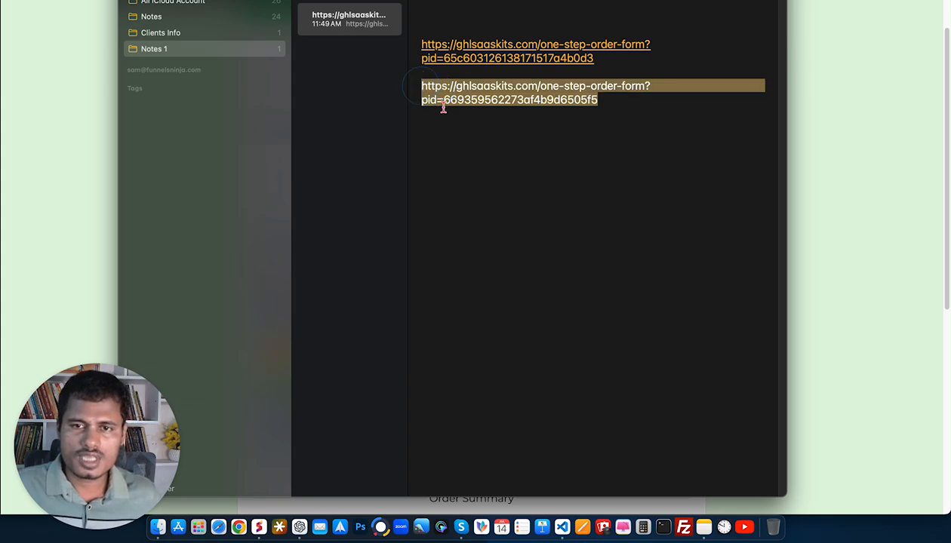
click(621, 153)
click(891, 124)
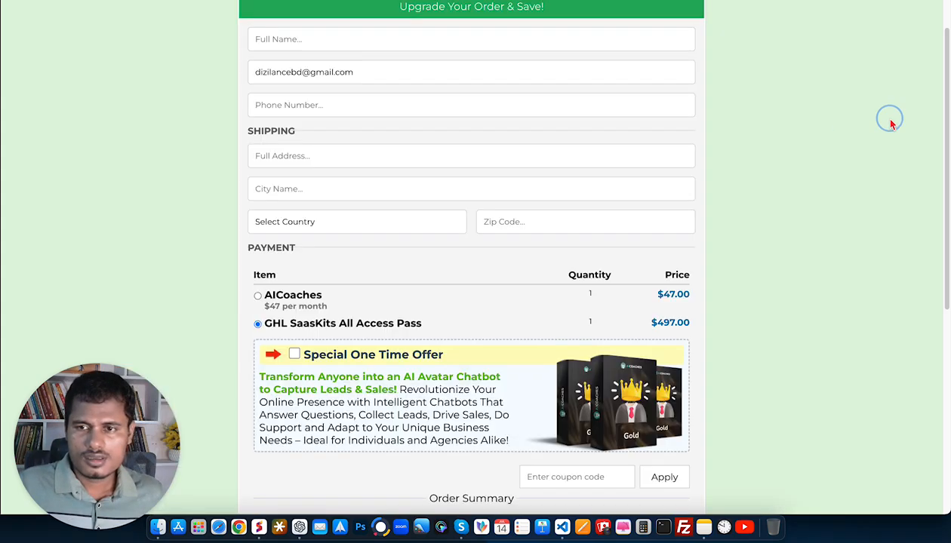
key(ctrl+t)
key(ctrl+v)
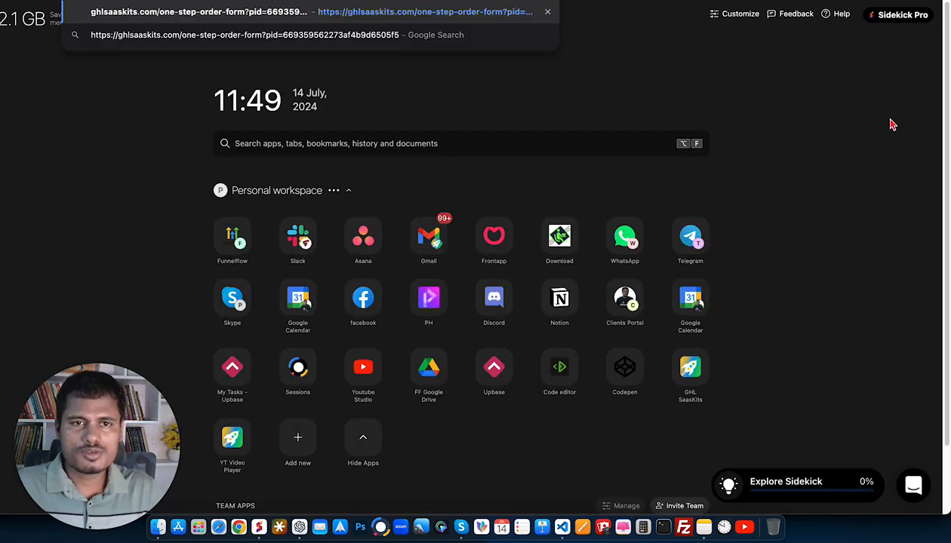
key(Return)
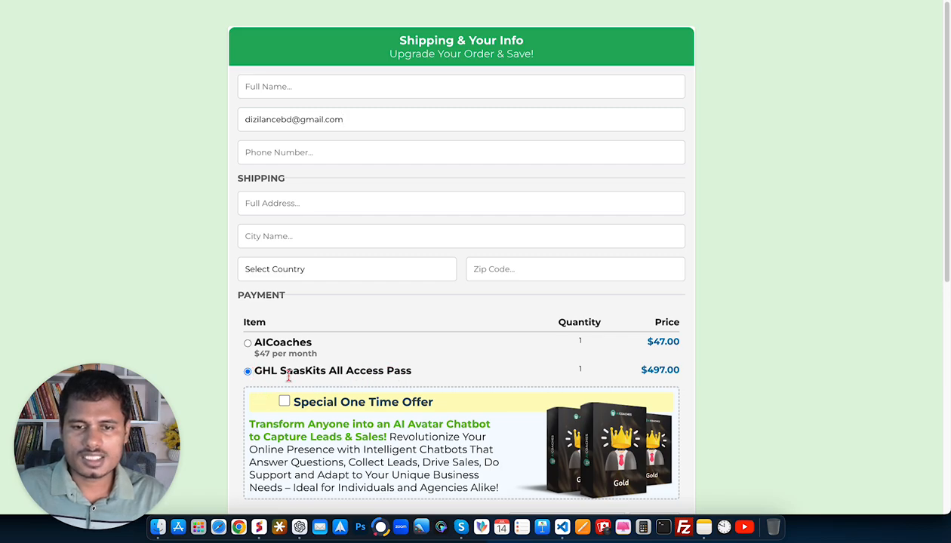
Copy the AICoaches product link from the note, open it in a new browser tab and check the selected product.
click(703, 527)
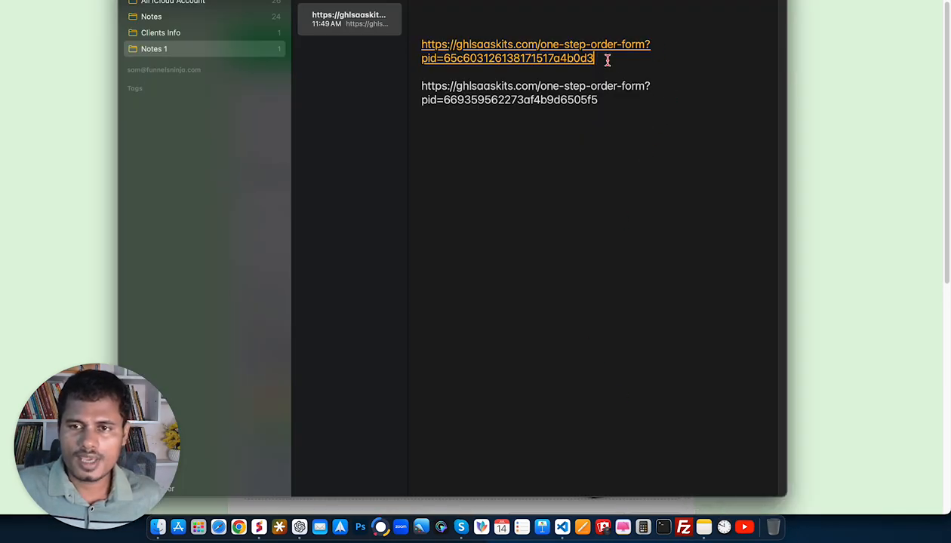
drag(607, 58, 421, 43)
key(super+c)
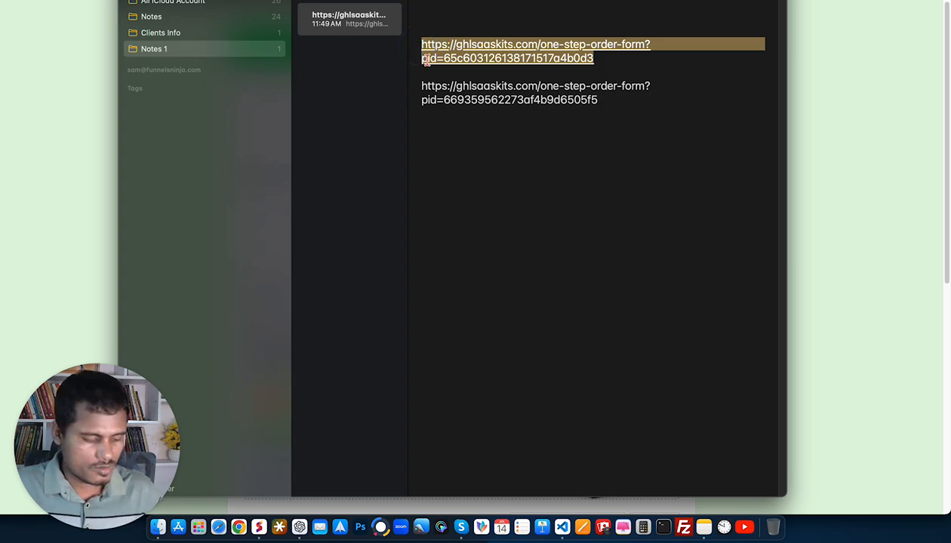
click(875, 149)
key(super+t)
key(super+v)
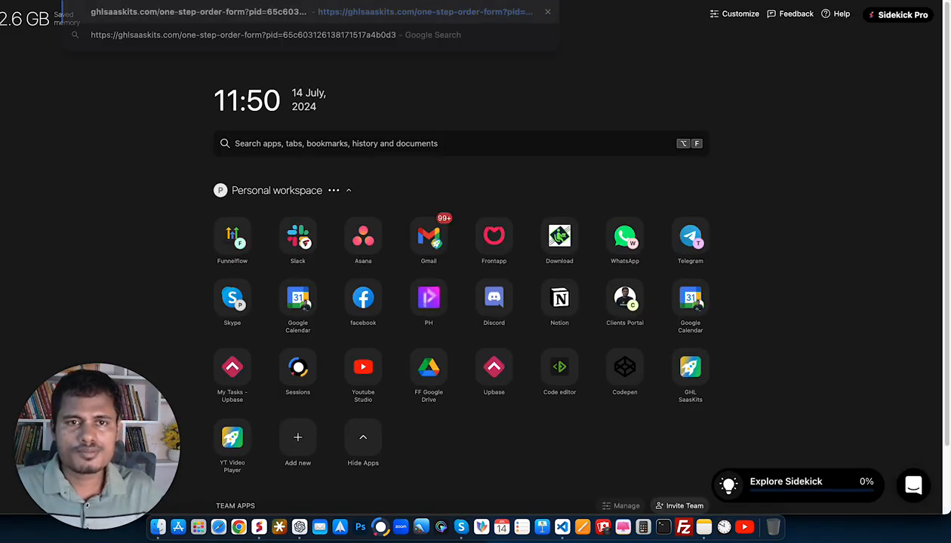
key(Return)
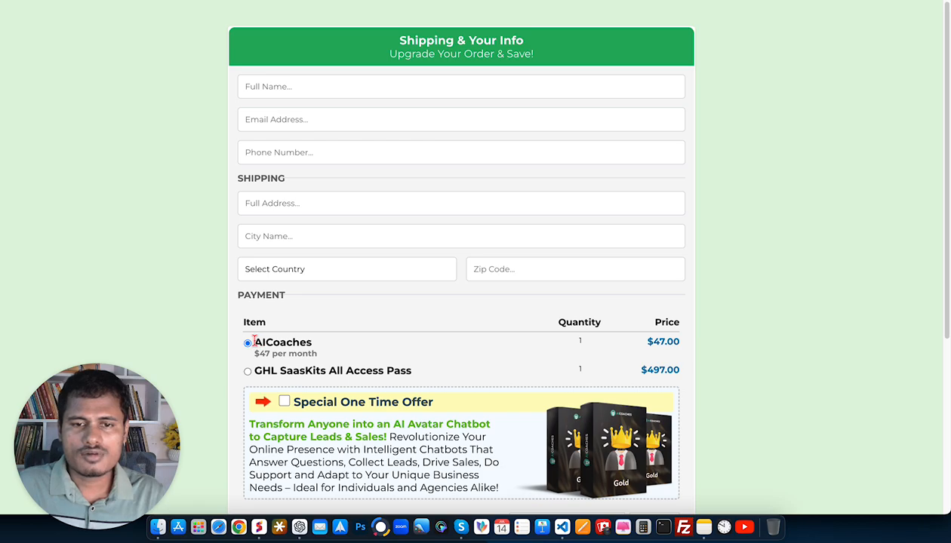
drag(249, 342, 313, 355)
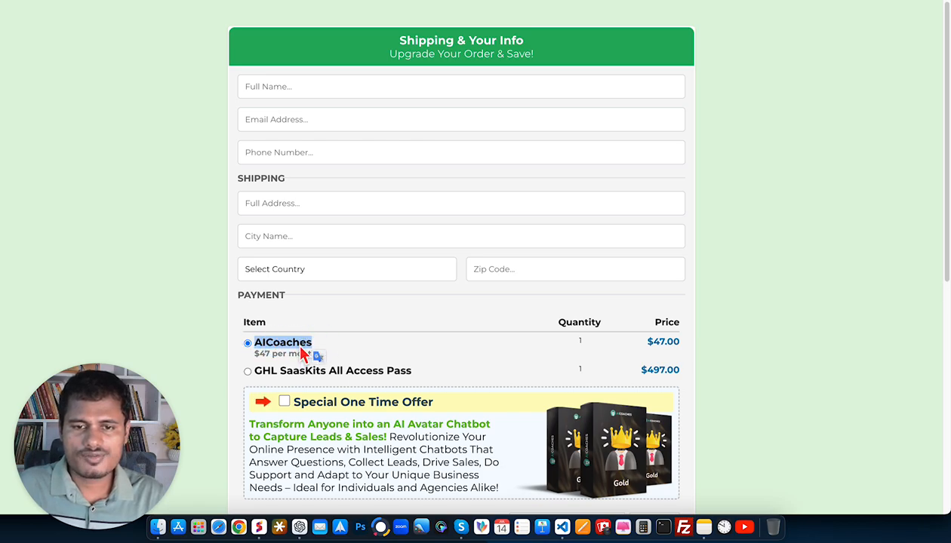
click(160, 100)
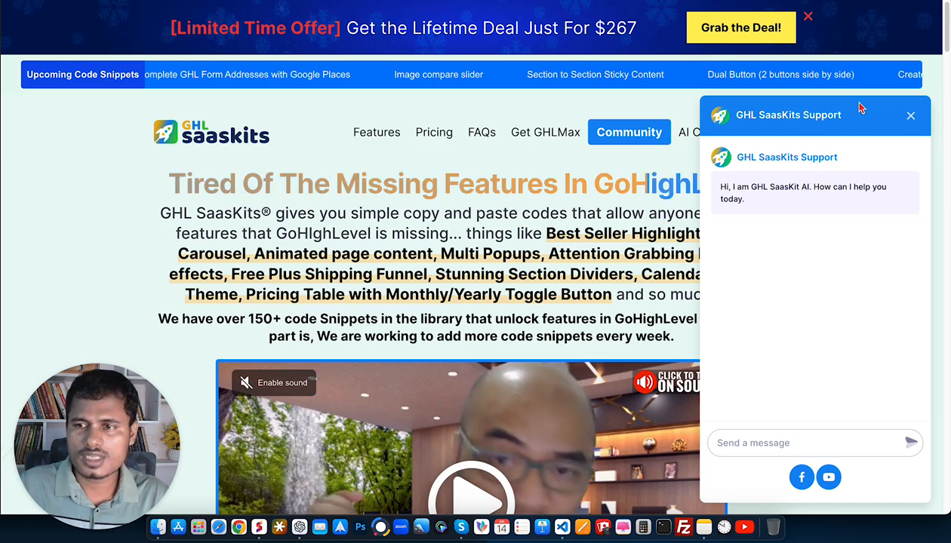
Close the support chat, copy the BECOME A PRO button's link address from the pricing section and paste it below the note's links.
click(910, 115)
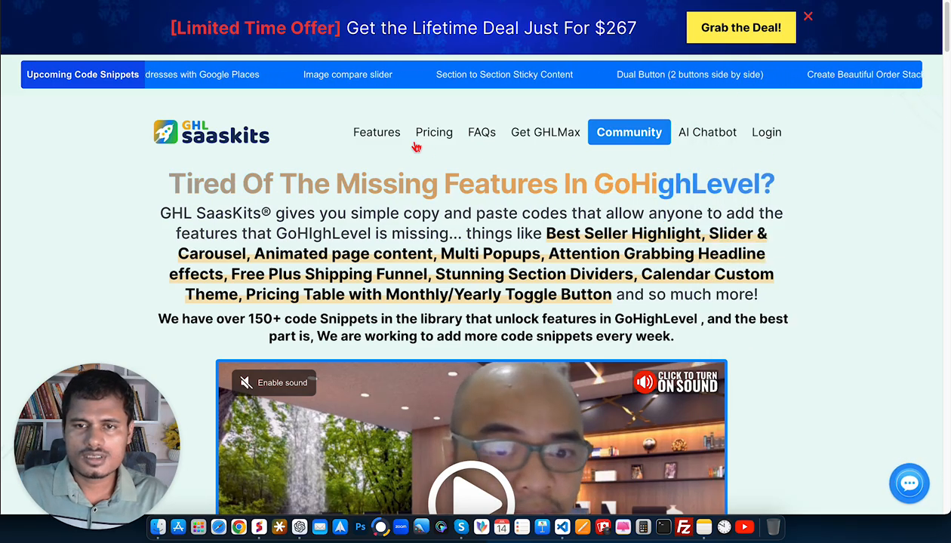
scroll(419, 145, down, 4)
scroll(422, 142, down, 20)
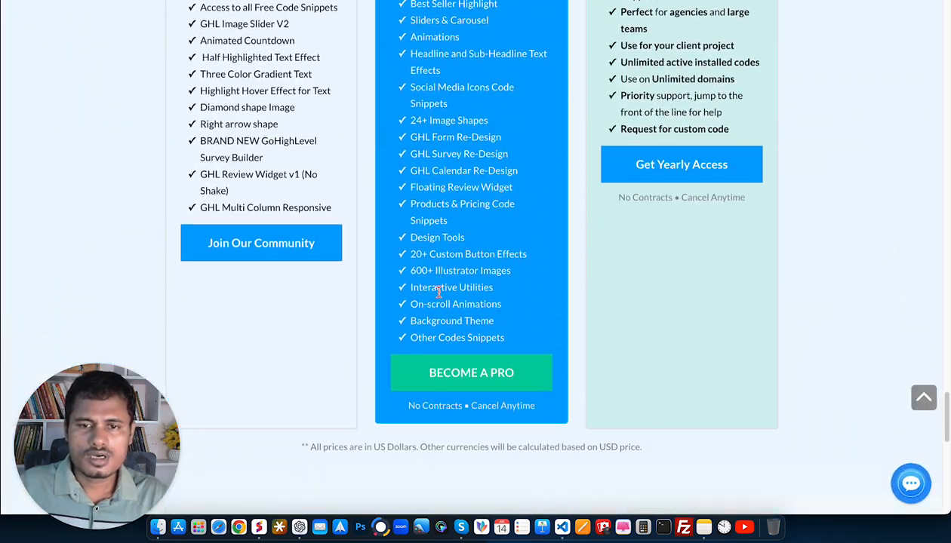
scroll(353, 280, up, 1)
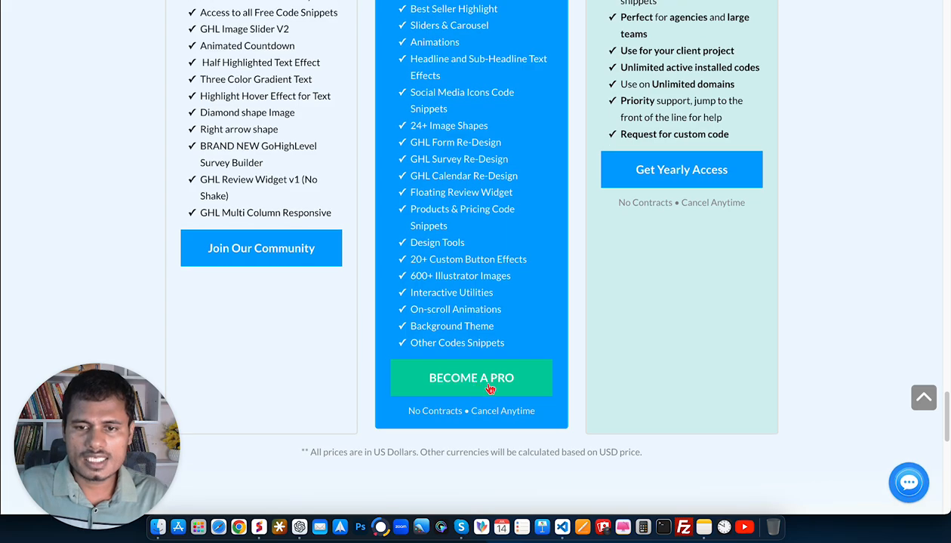
right_click(493, 383)
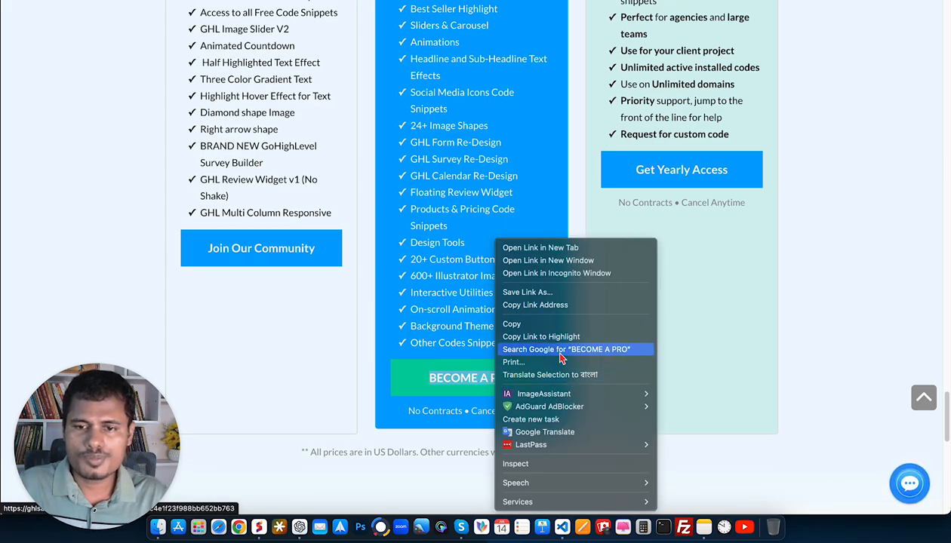
click(549, 305)
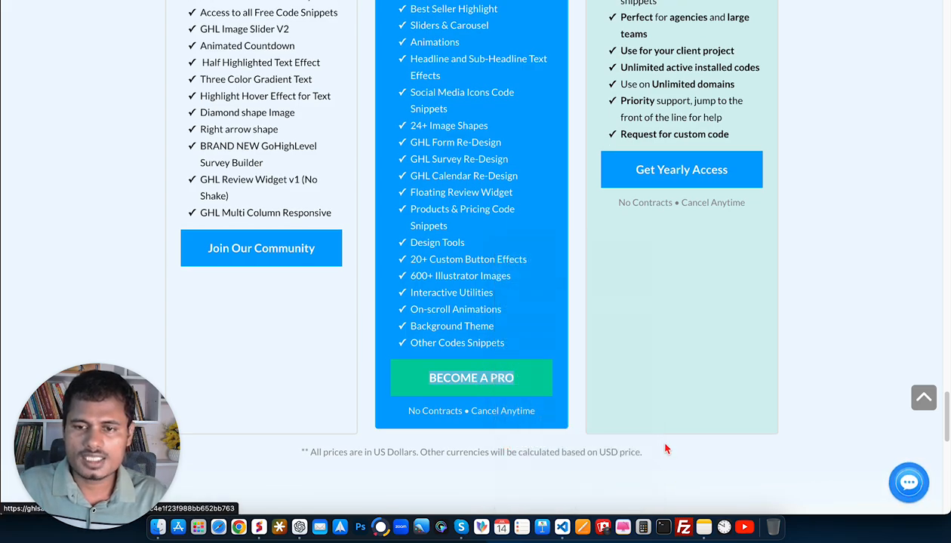
click(703, 527)
click(613, 224)
key(Return)
key(super+v)
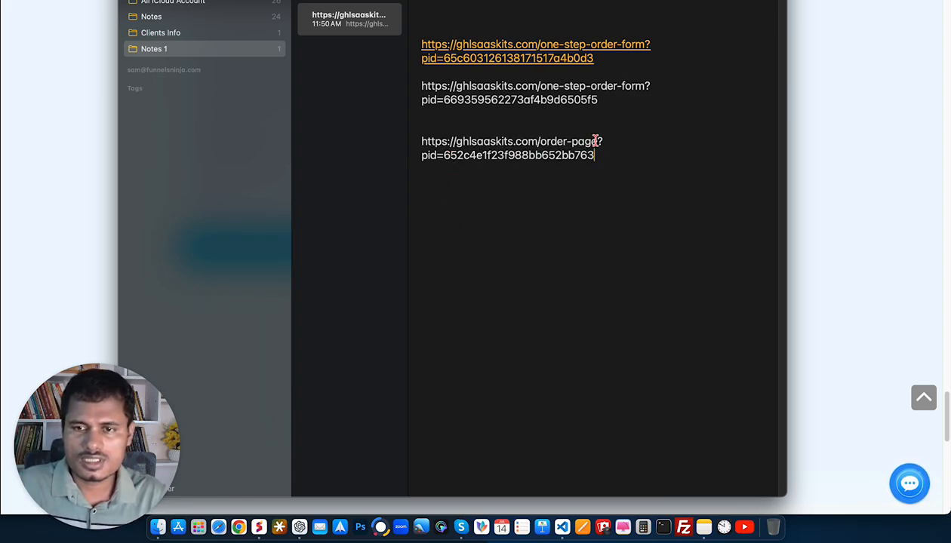
Examine the base URL and the product ID after pid= in the pasted order-page link.
drag(598, 142, 410, 142)
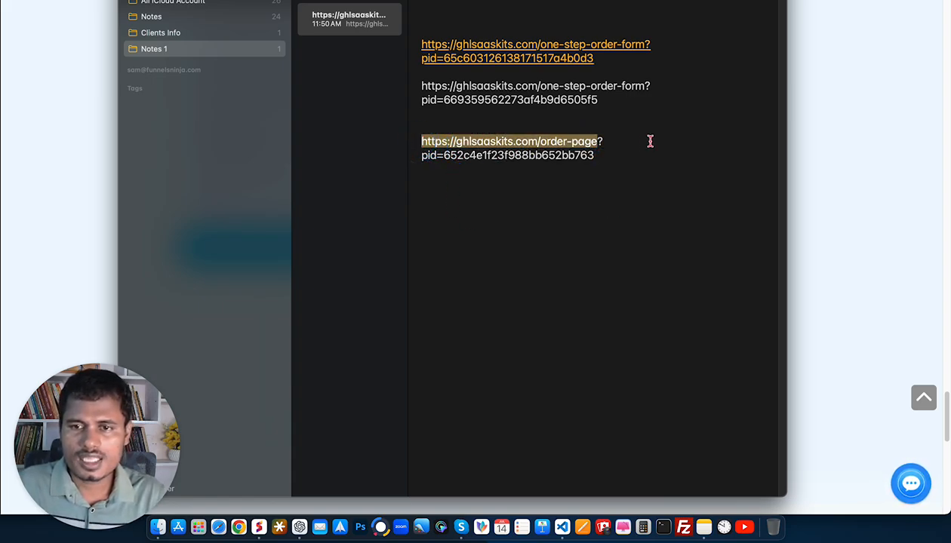
click(617, 142)
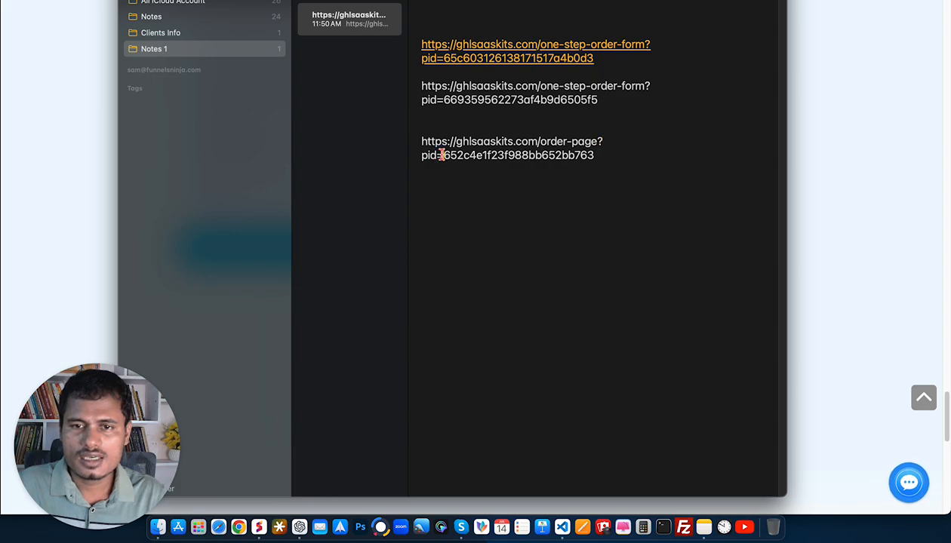
drag(443, 155, 651, 155)
click(664, 155)
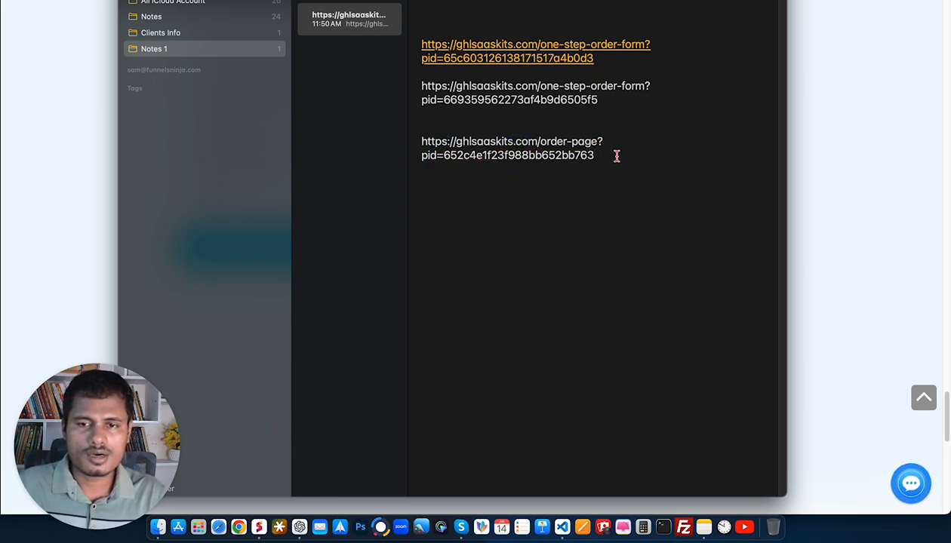
Copy the Get GHL SaasKits All Access Pass button's link address from the demo page and paste it below the order-page link in the note.
click(824, 97)
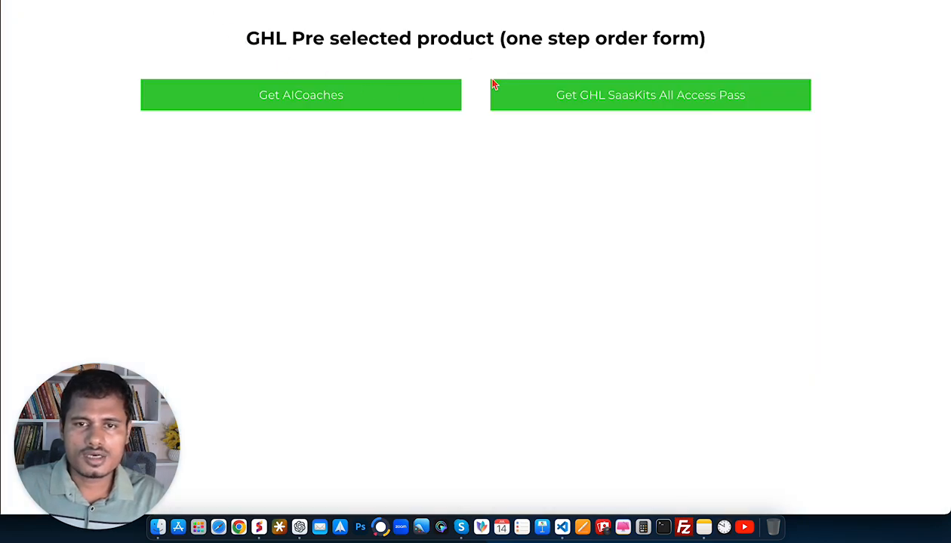
right_click(603, 96)
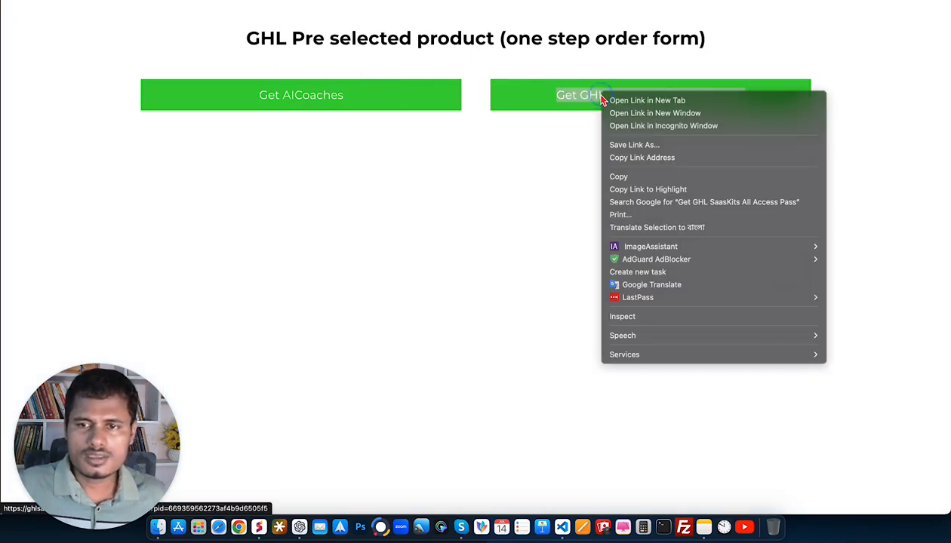
click(641, 177)
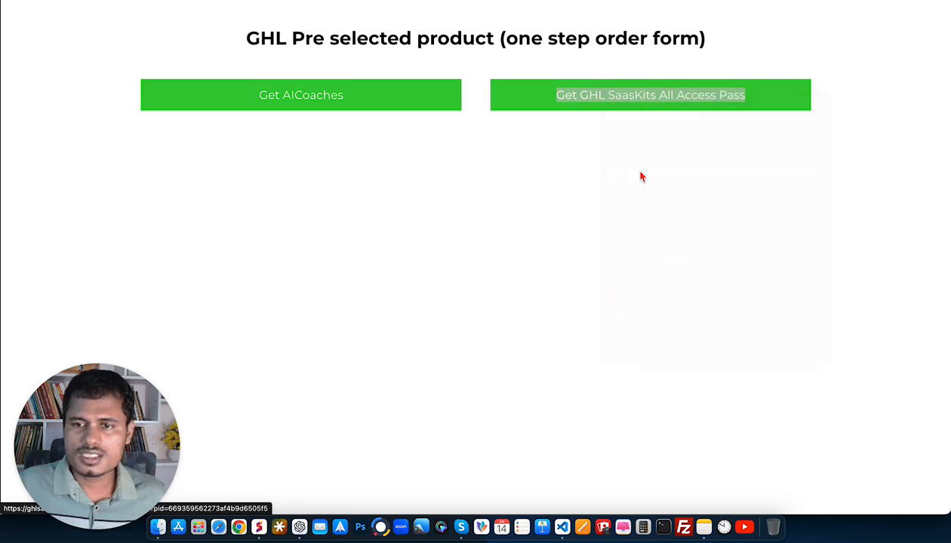
right_click(608, 92)
click(498, 136)
right_click(510, 98)
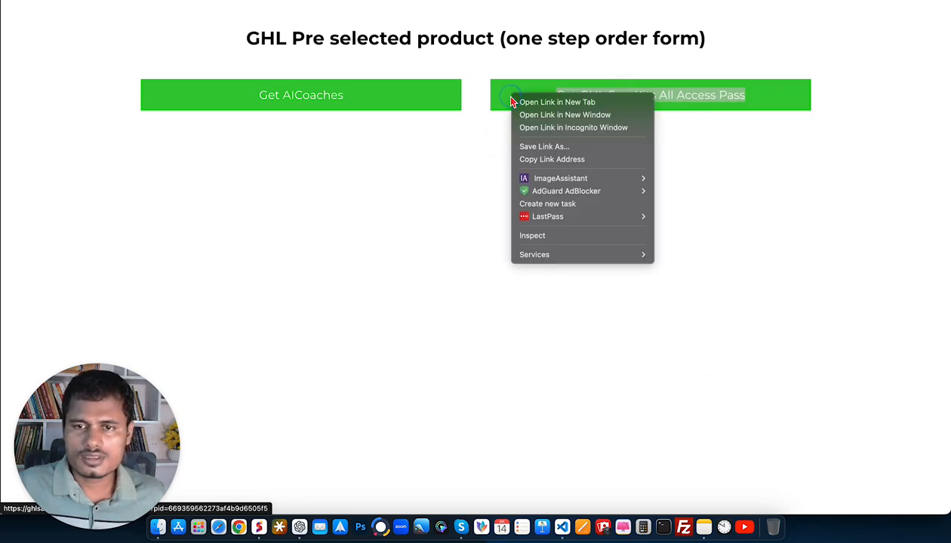
click(588, 158)
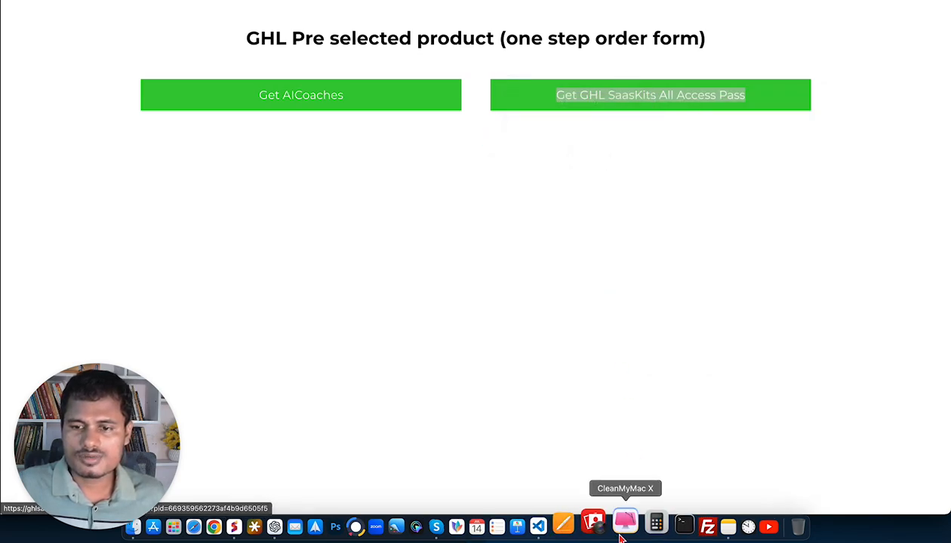
click(702, 527)
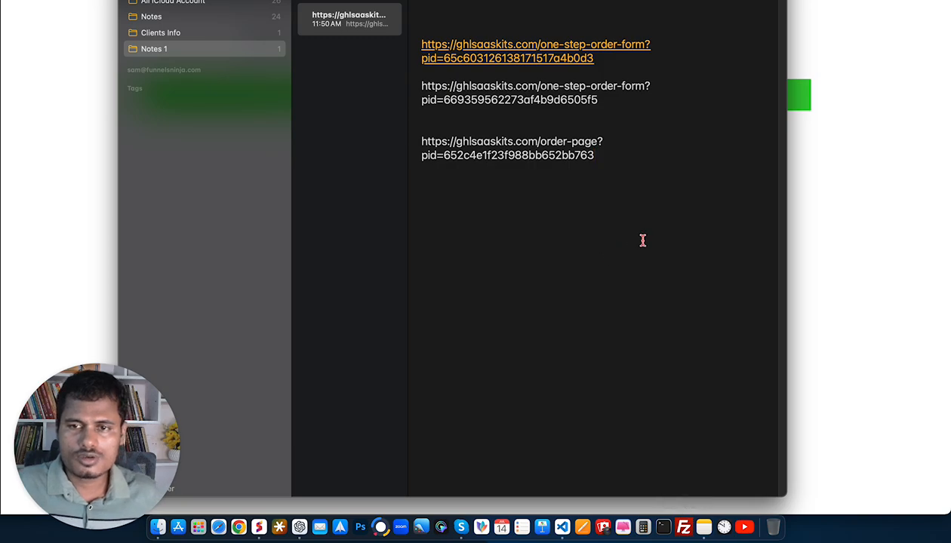
key(Return)
key(Return)
key(super+v)
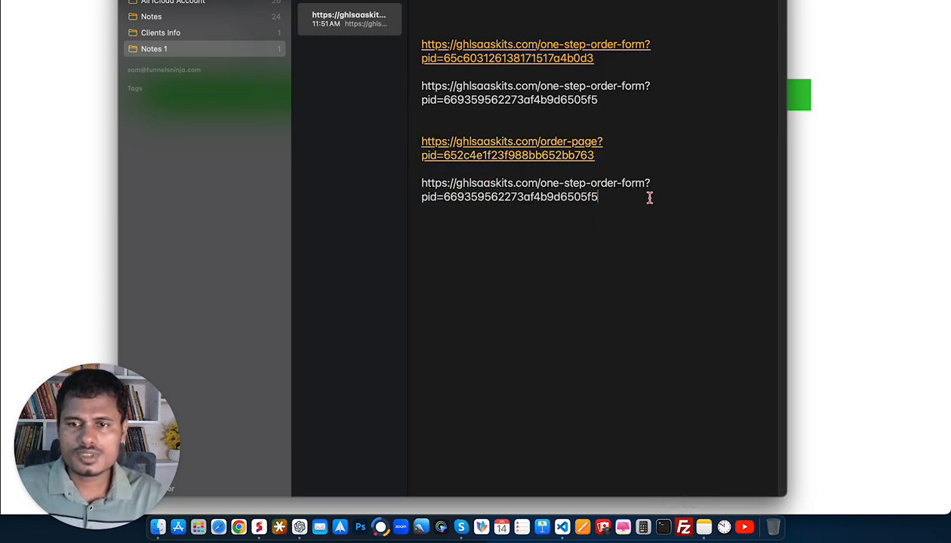
Examine the All Access Pass button link pasted in the note, then return to the demo page.
click(625, 202)
drag(625, 202, 413, 186)
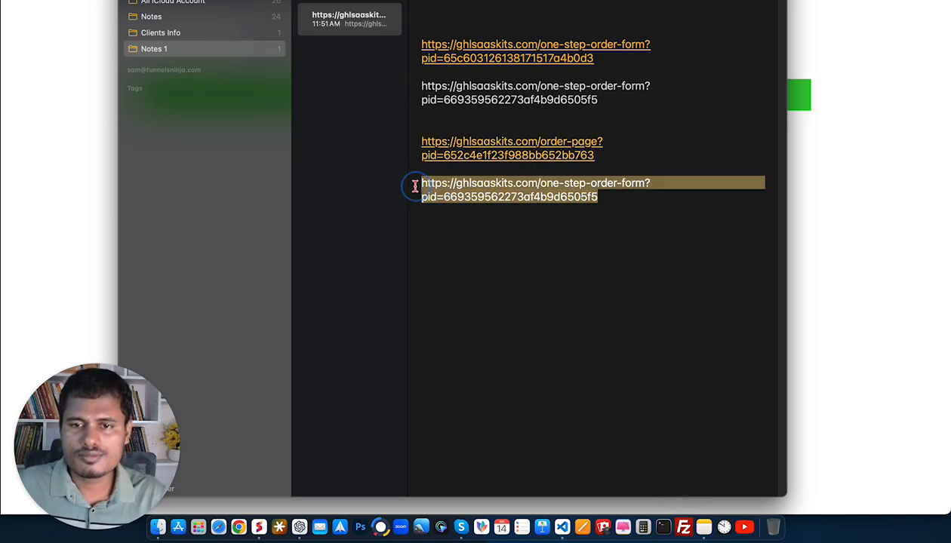
click(638, 210)
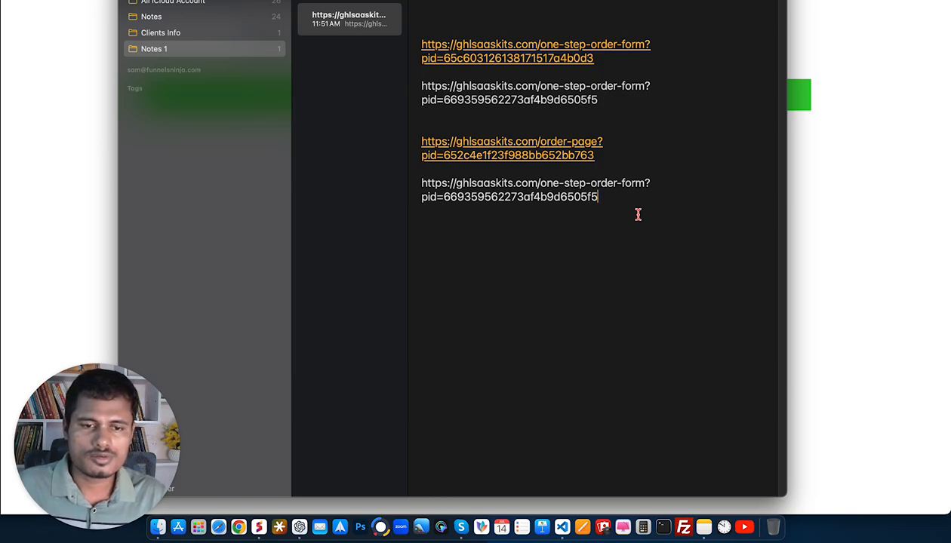
click(845, 166)
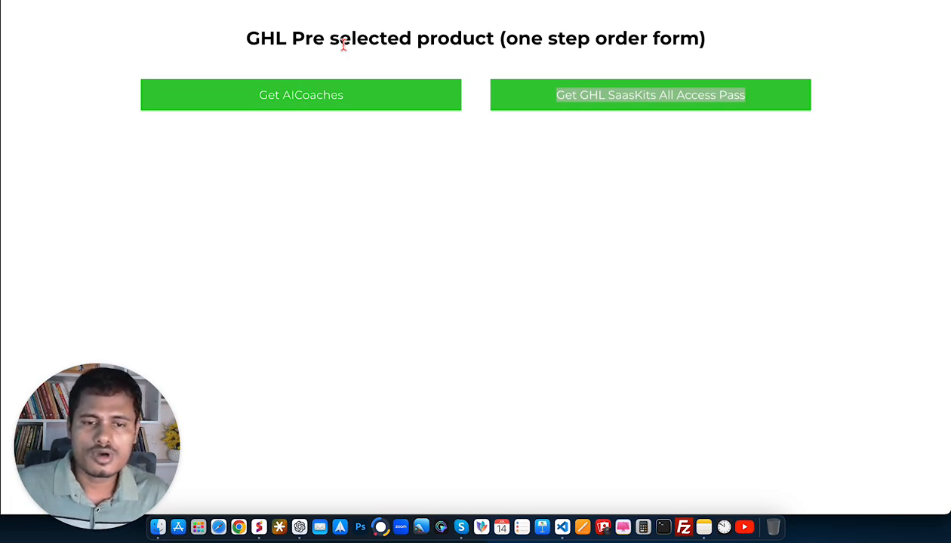
click(566, 25)
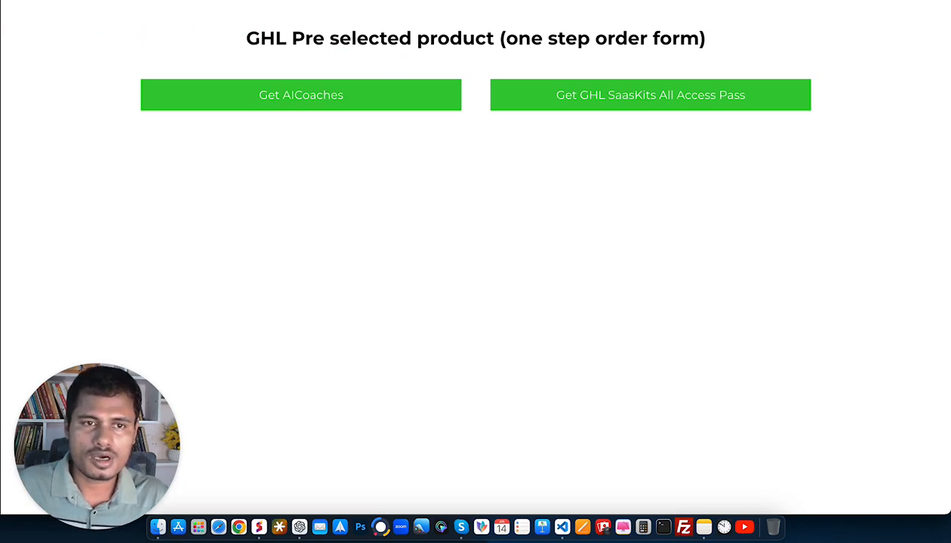
Return to the GoHighLevel funnel and open the one step order form page for editing from its overview.
click(0, 32)
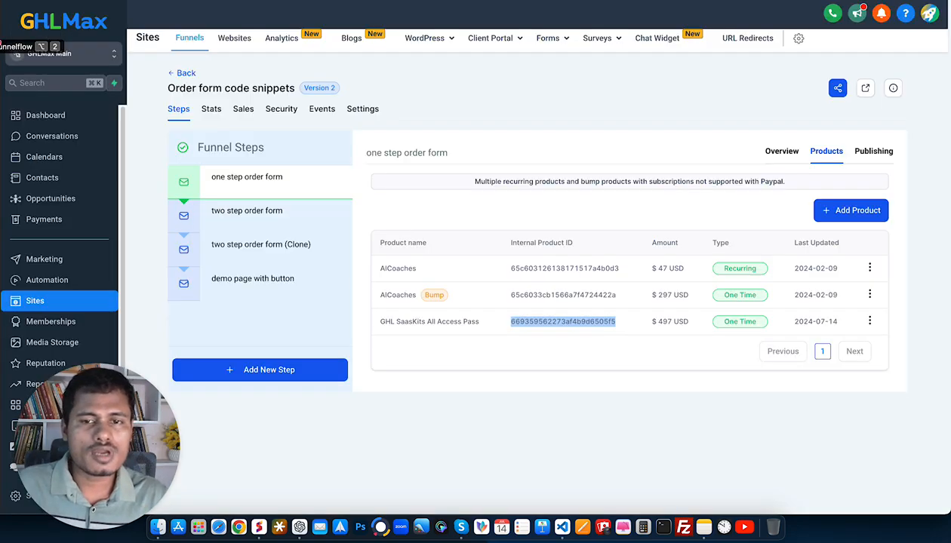
click(780, 153)
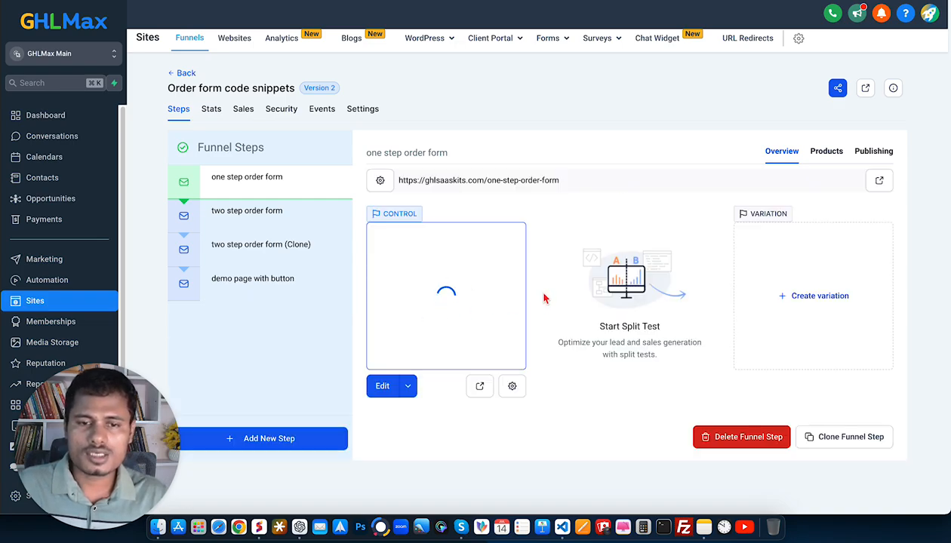
click(382, 387)
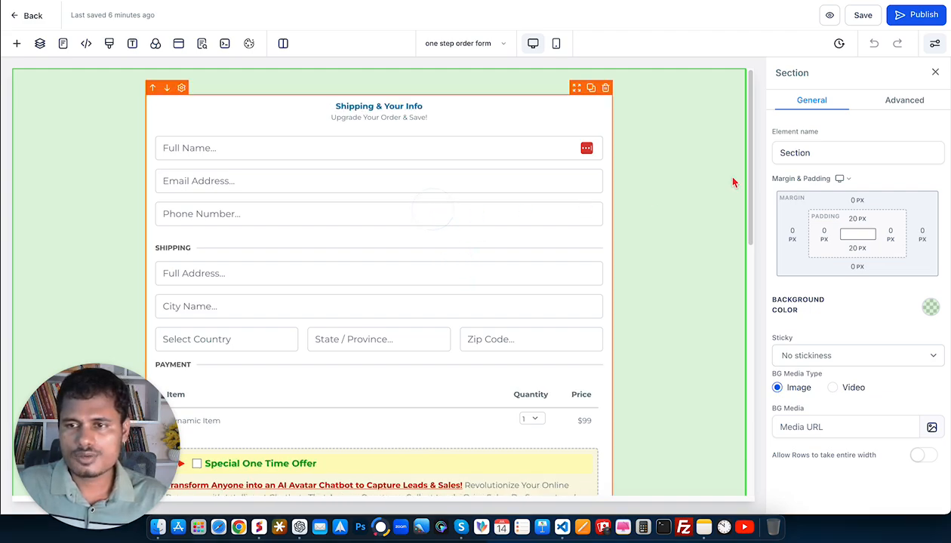
Select the One Step Order element and locate Enable Cart Mode under Main Product Options in its advanced settings.
click(904, 101)
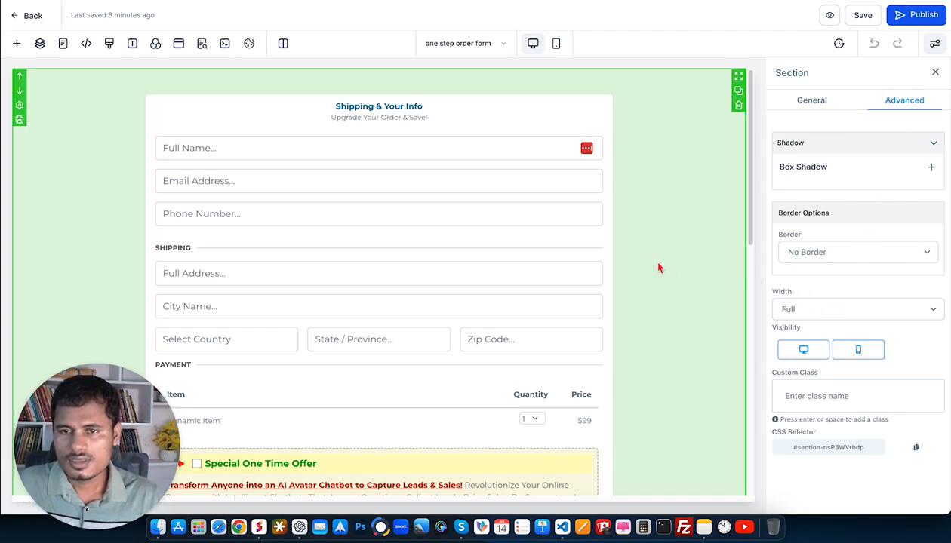
click(485, 122)
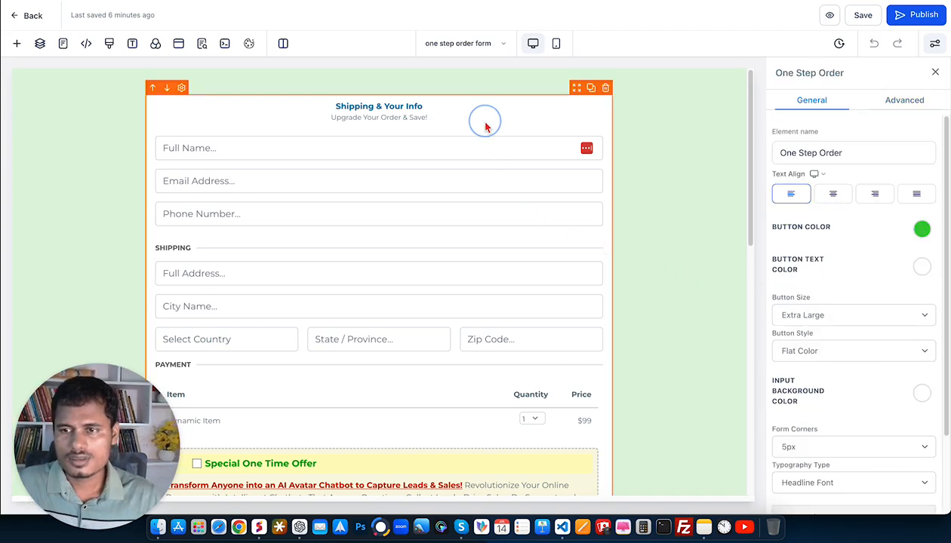
click(902, 101)
scroll(872, 304, down, 1)
scroll(872, 304, down, 9)
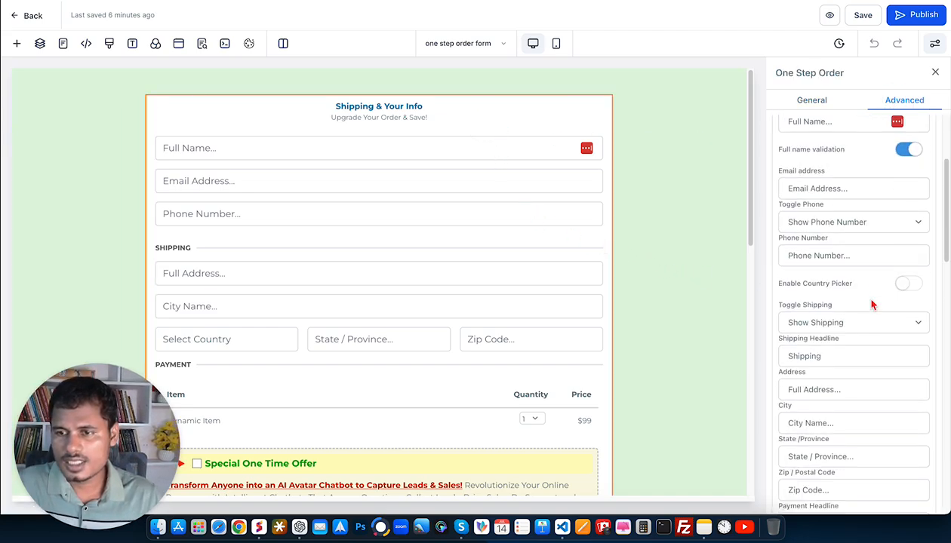
scroll(870, 299, down, 10)
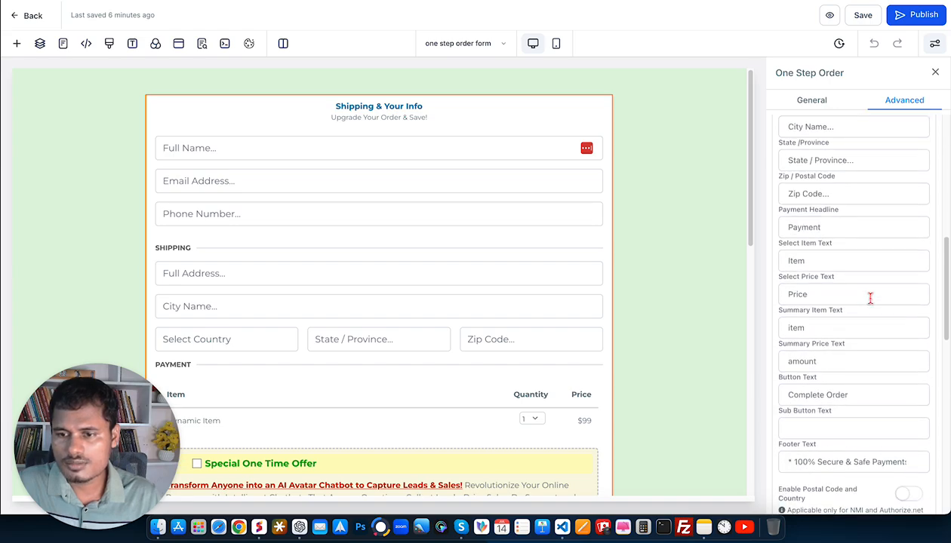
scroll(871, 304, down, 1)
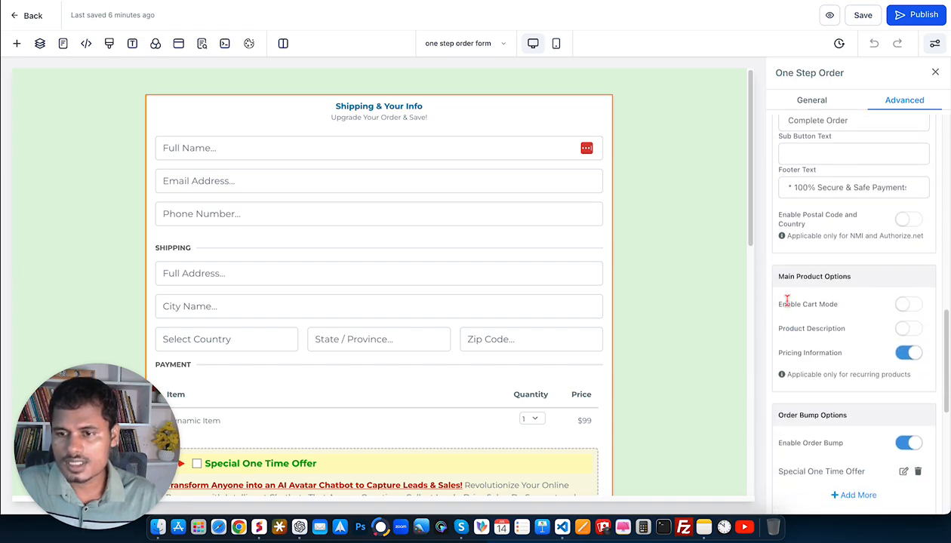
drag(780, 304, 843, 305)
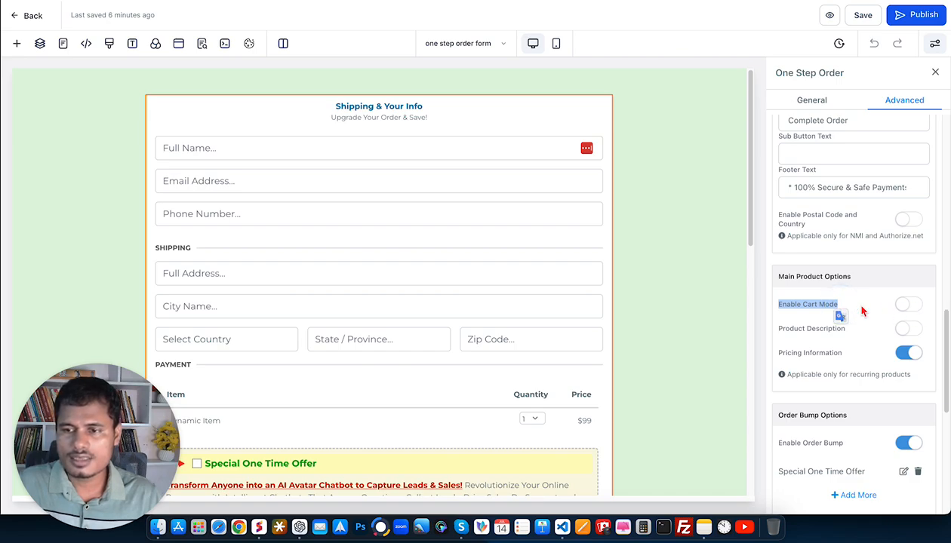
Switch Enable Cart Mode on and back off for the one step order, then publish the page and dismiss the SEO Meta Data settings.
click(904, 306)
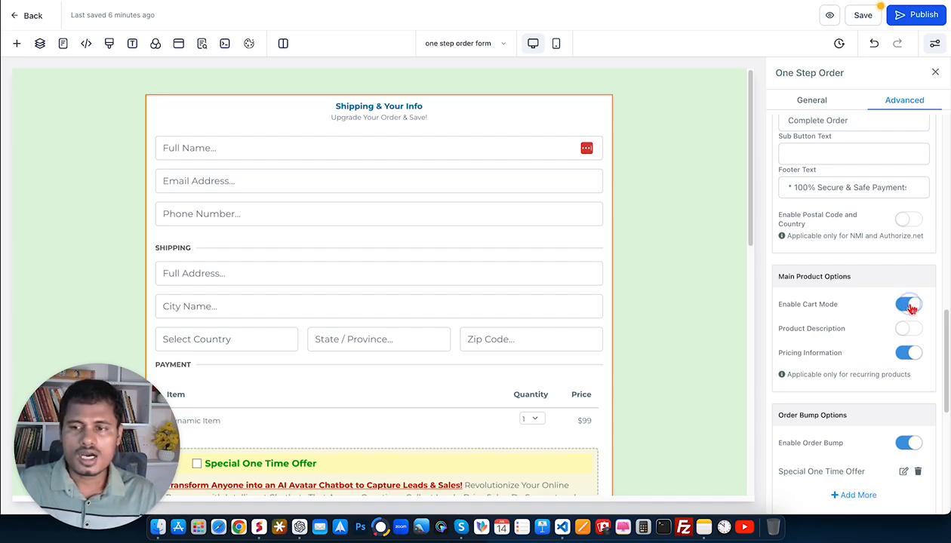
click(899, 307)
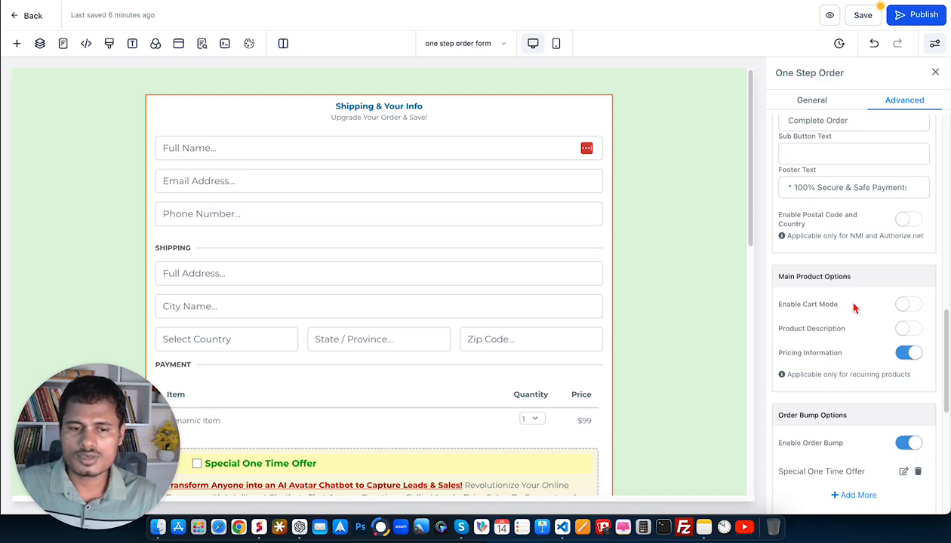
click(922, 18)
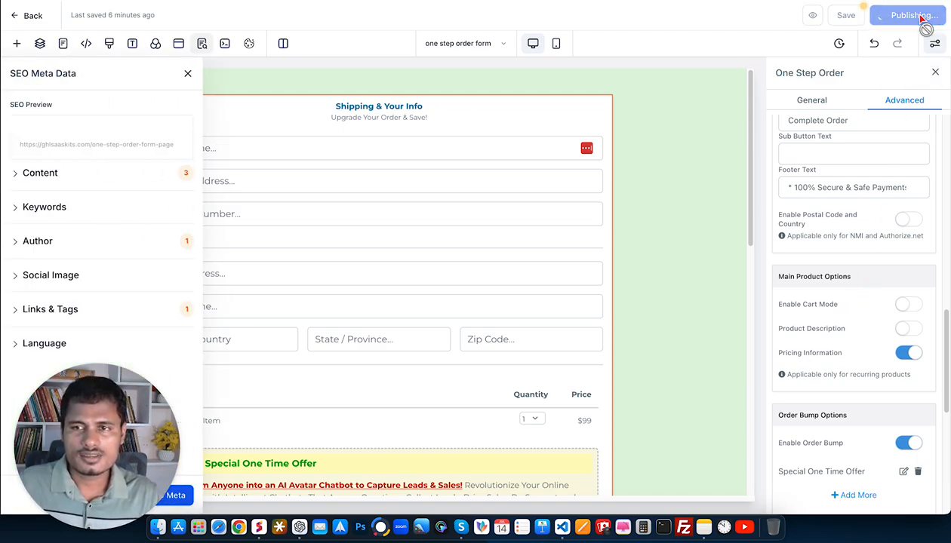
click(188, 76)
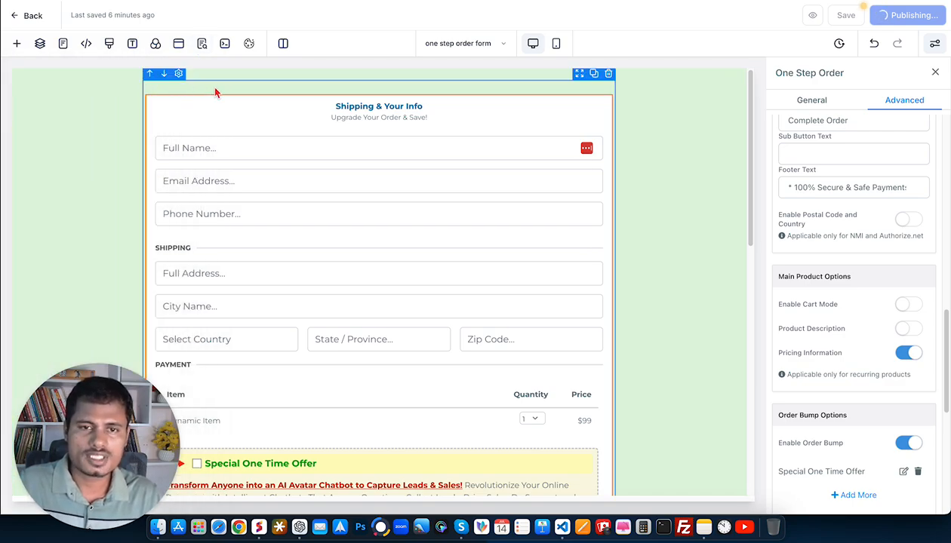
click(663, 128)
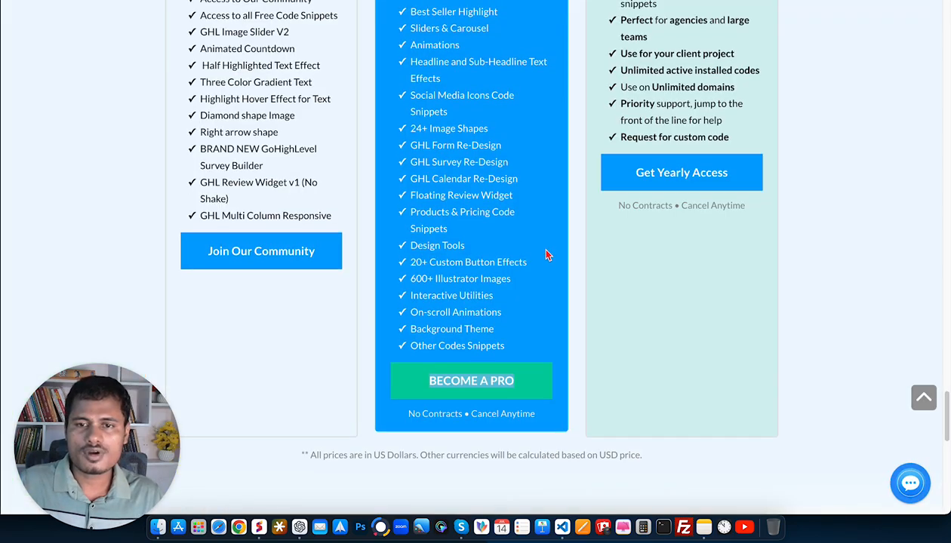
Review the GHL SaasKits sales page, examining the pricing plans, the Pro Monthly price and the free plus shipping funnel previews.
scroll(545, 255, up, 8)
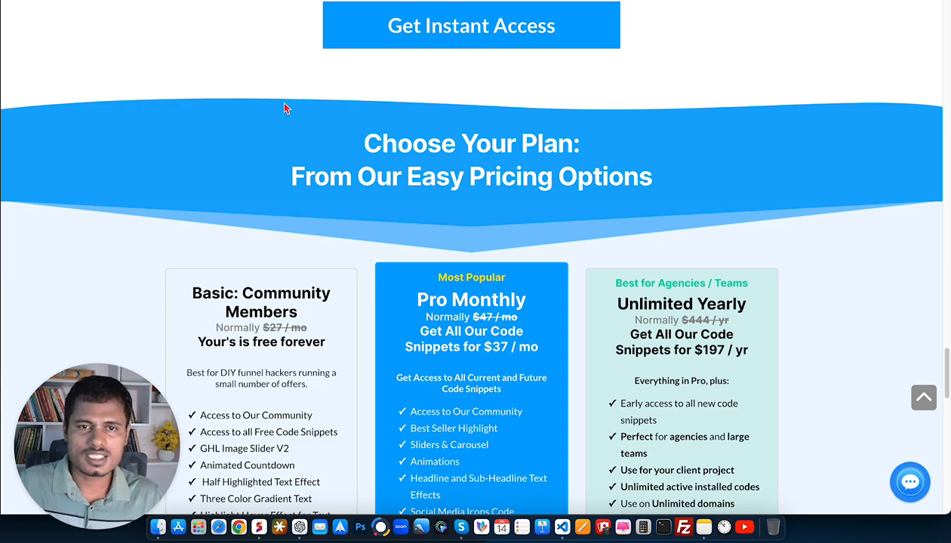
scroll(498, 189, down, 5)
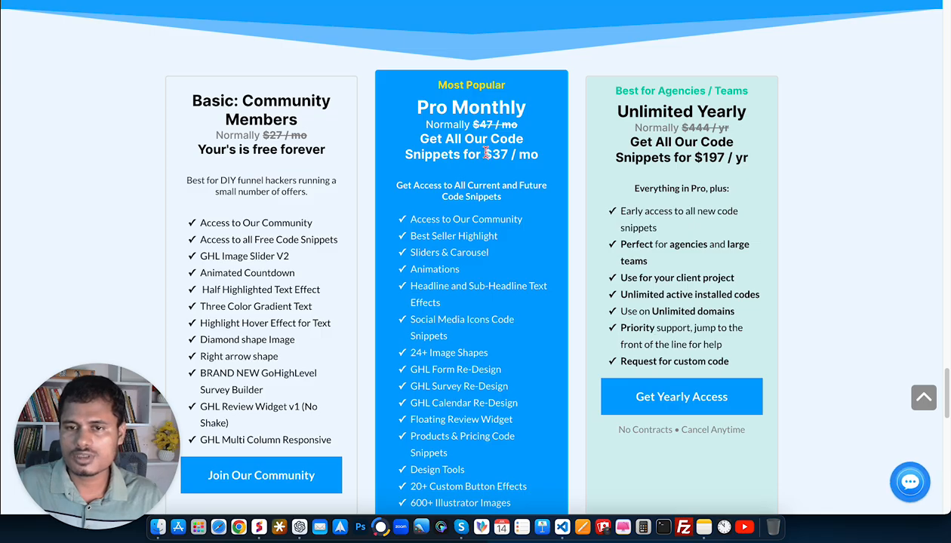
drag(485, 154, 509, 154)
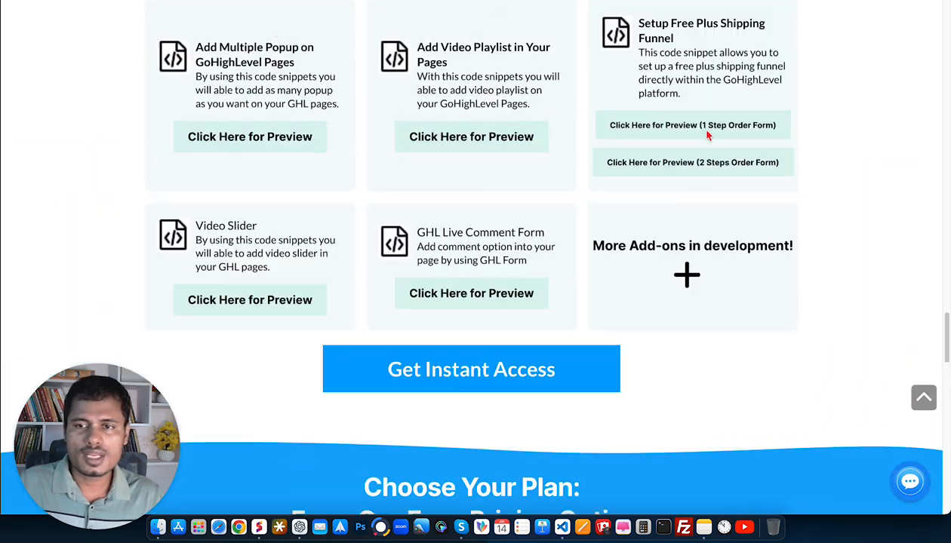
scroll(728, 78, up, 20)
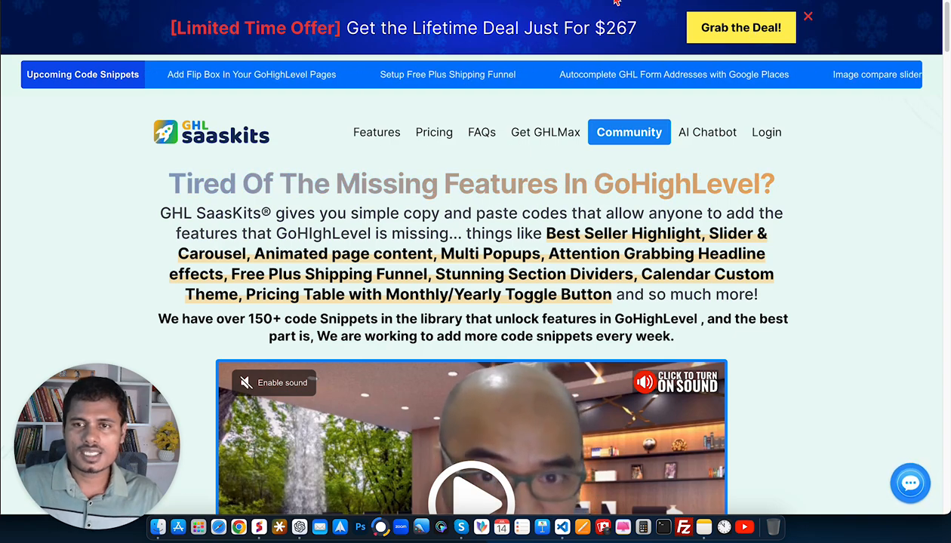
Open the GHL Saaskits Community at member.ghlmax.com in a new browser tab.
key(super+t)
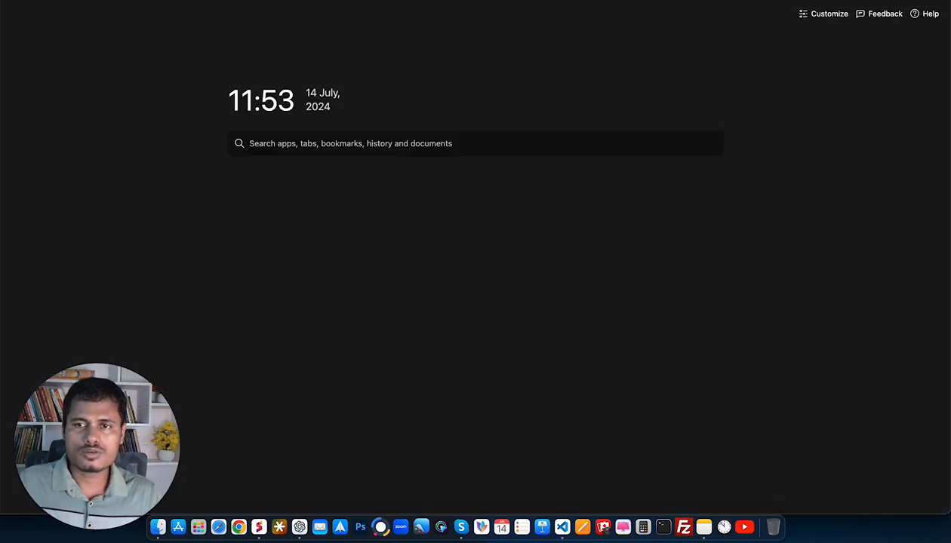
text(g)
key(Return)
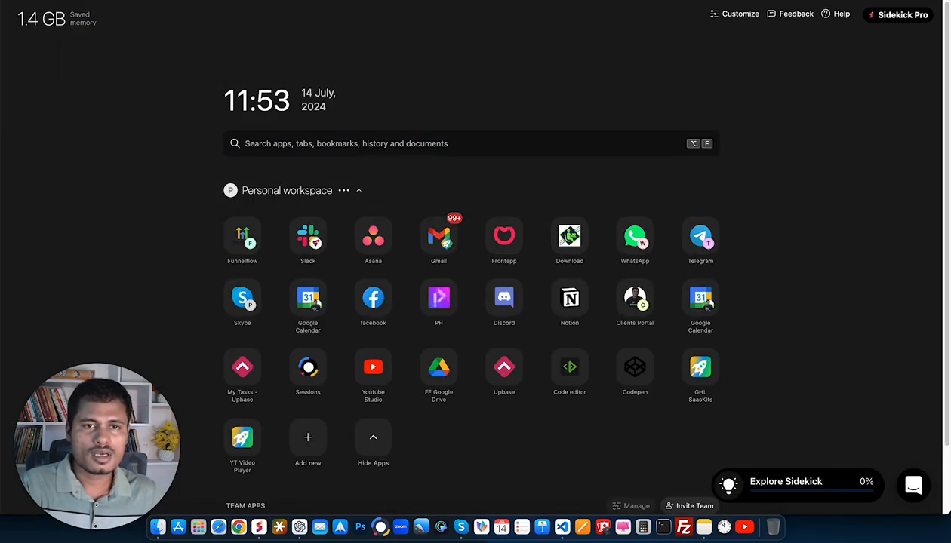
text(member.ghlmax.com)
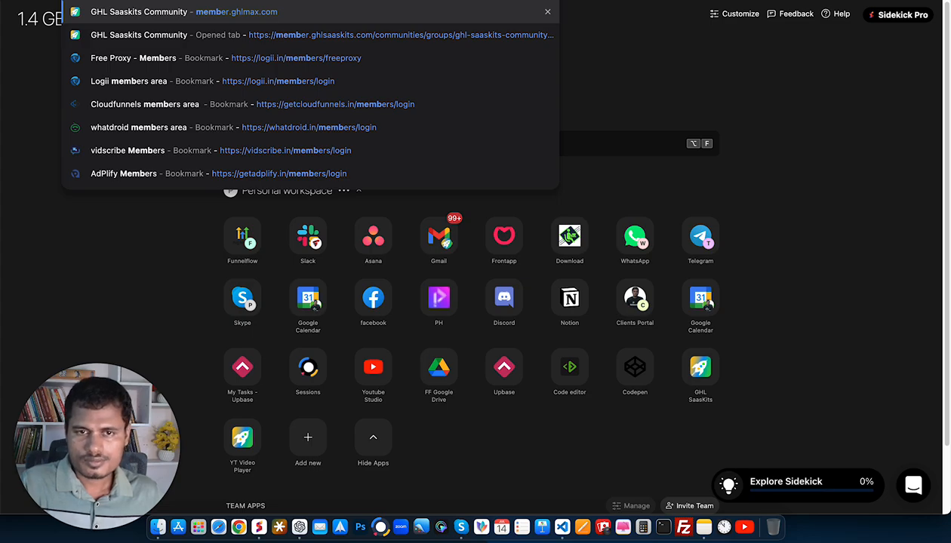
key(Down)
key(Down)
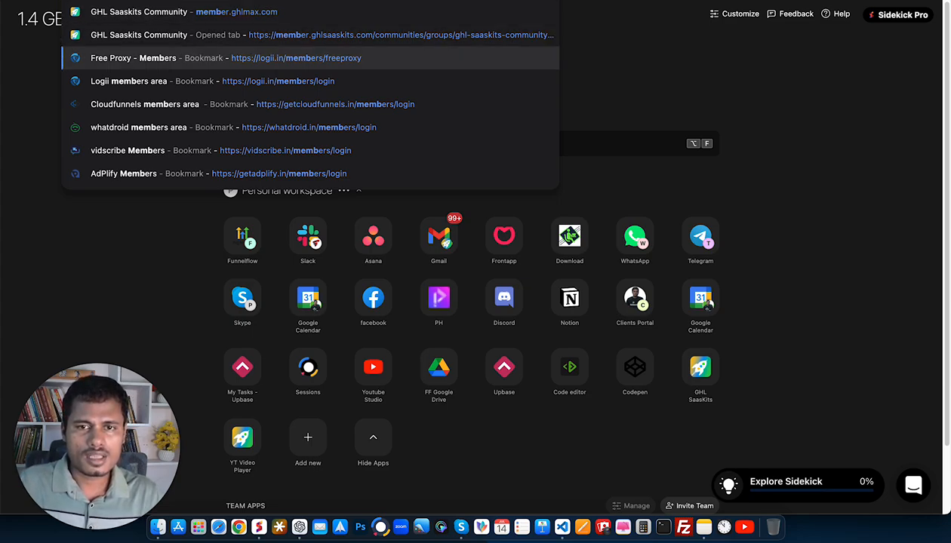
key(Up)
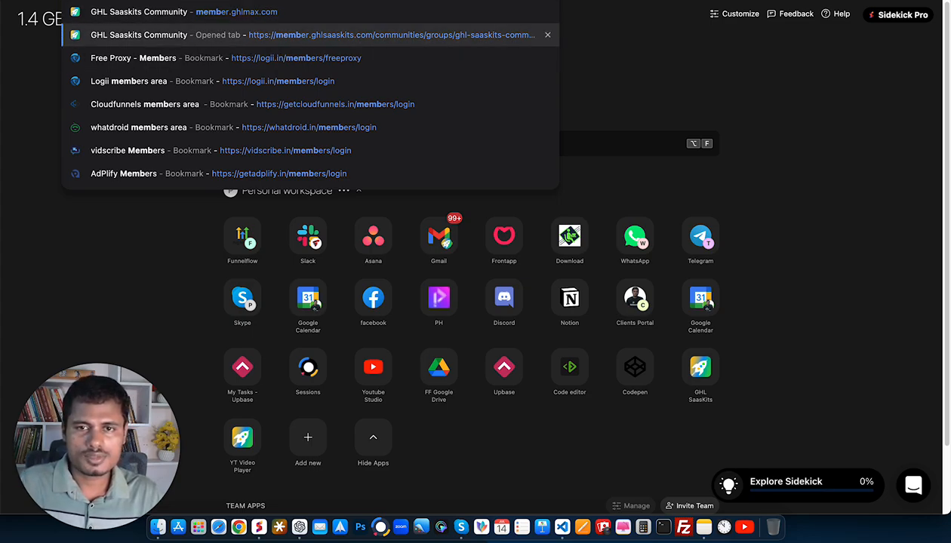
click(500, 17)
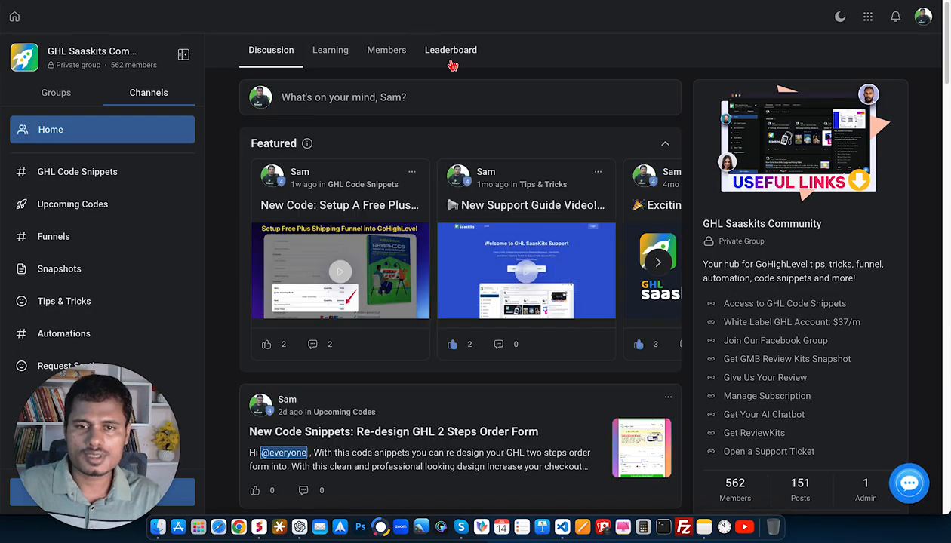
Look through the community's Learning courses, including GHL Code Snippets Pro Unlimited and Basic Free, and return to the Discussion feed.
click(332, 53)
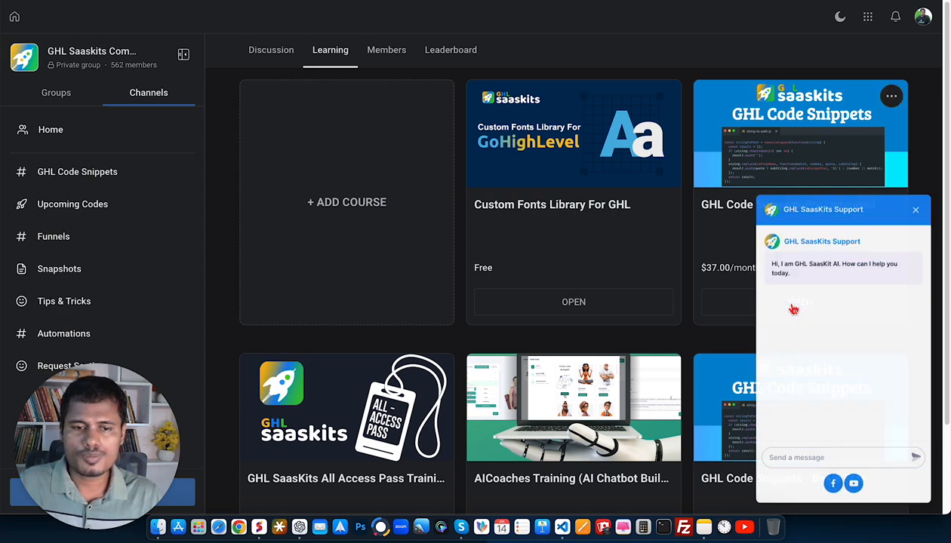
click(912, 118)
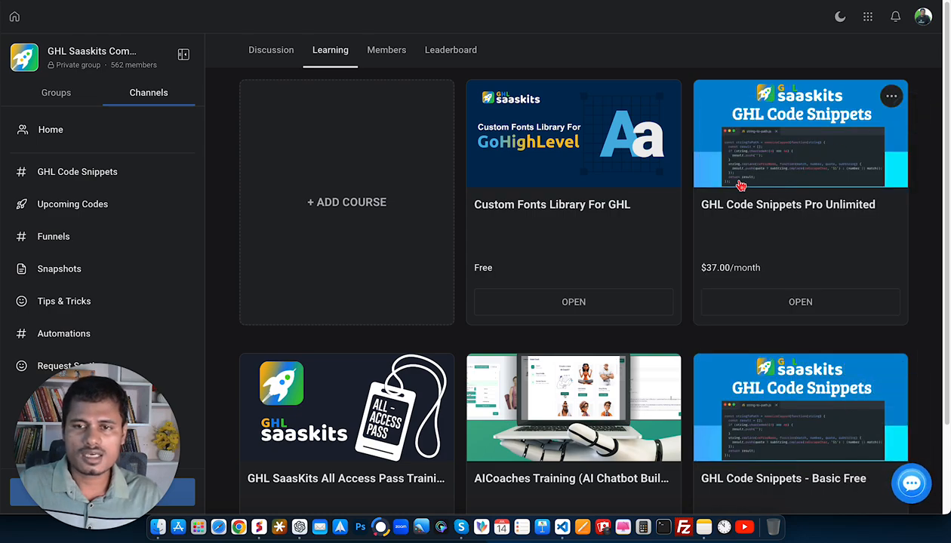
click(270, 59)
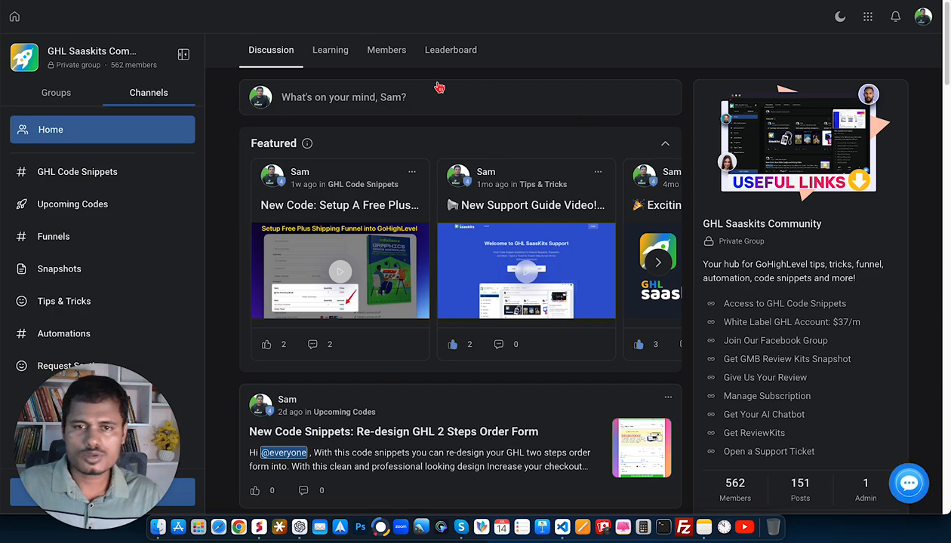
click(326, 60)
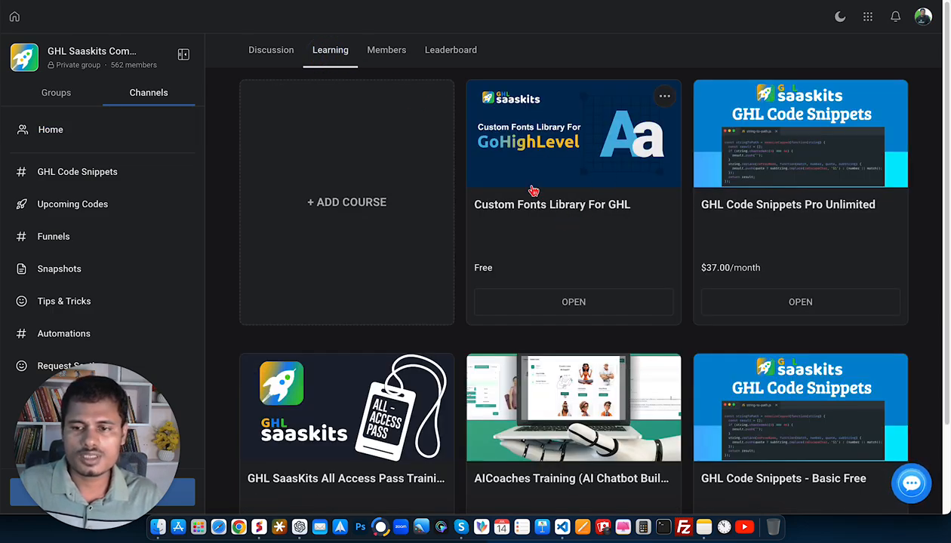
scroll(526, 189, down, 1)
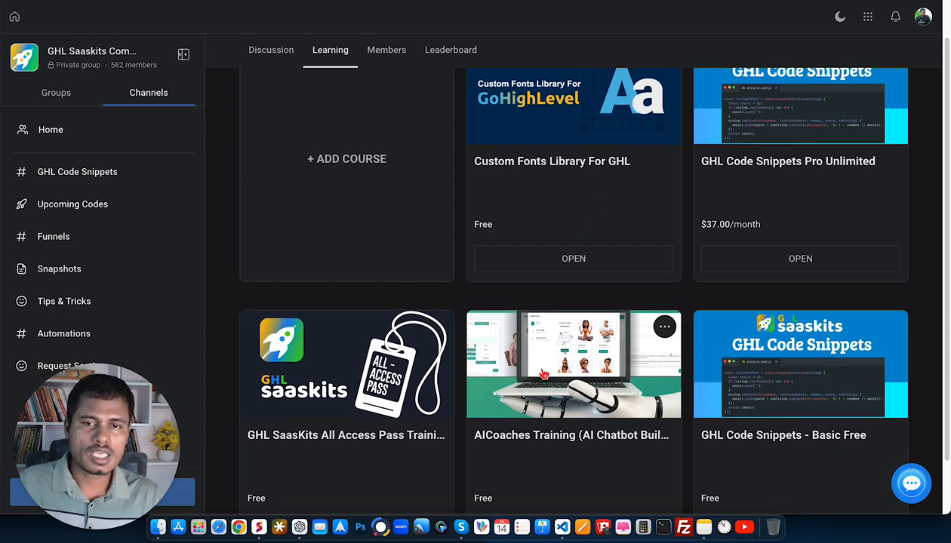
scroll(308, 115, up, 1)
click(272, 55)
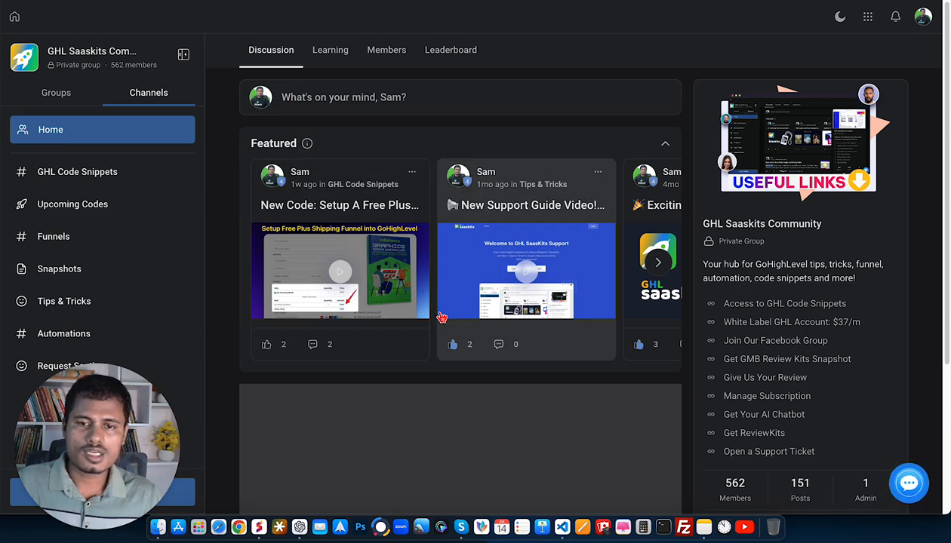